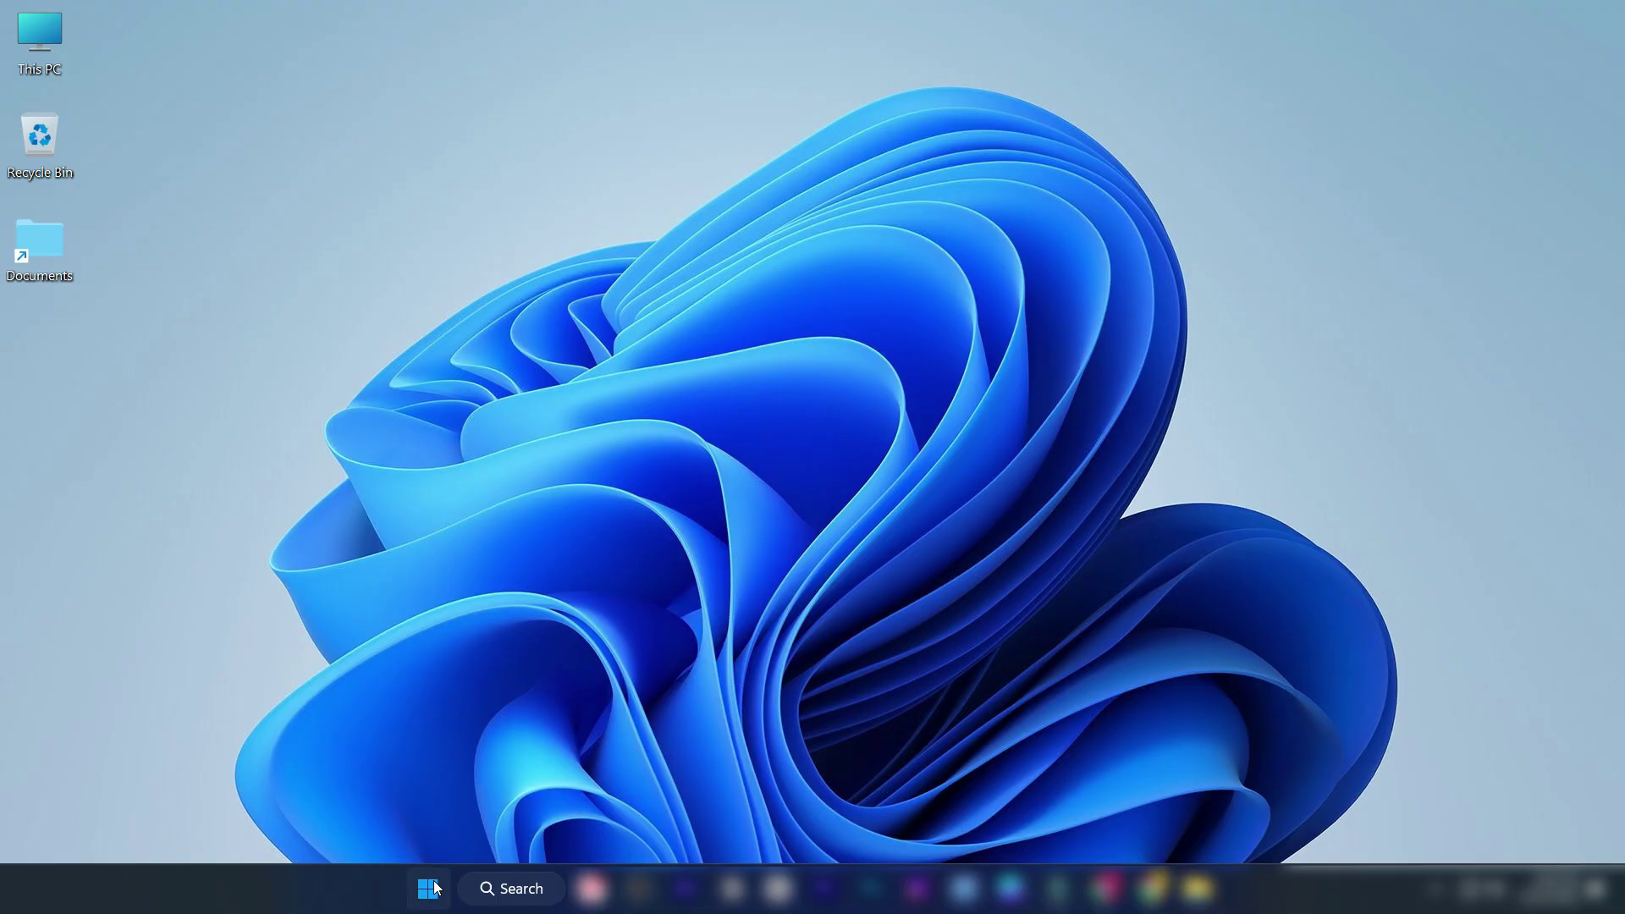
# Step: Launch Command Prompt as administrator from a 'command' search
pyautogui.write('command')
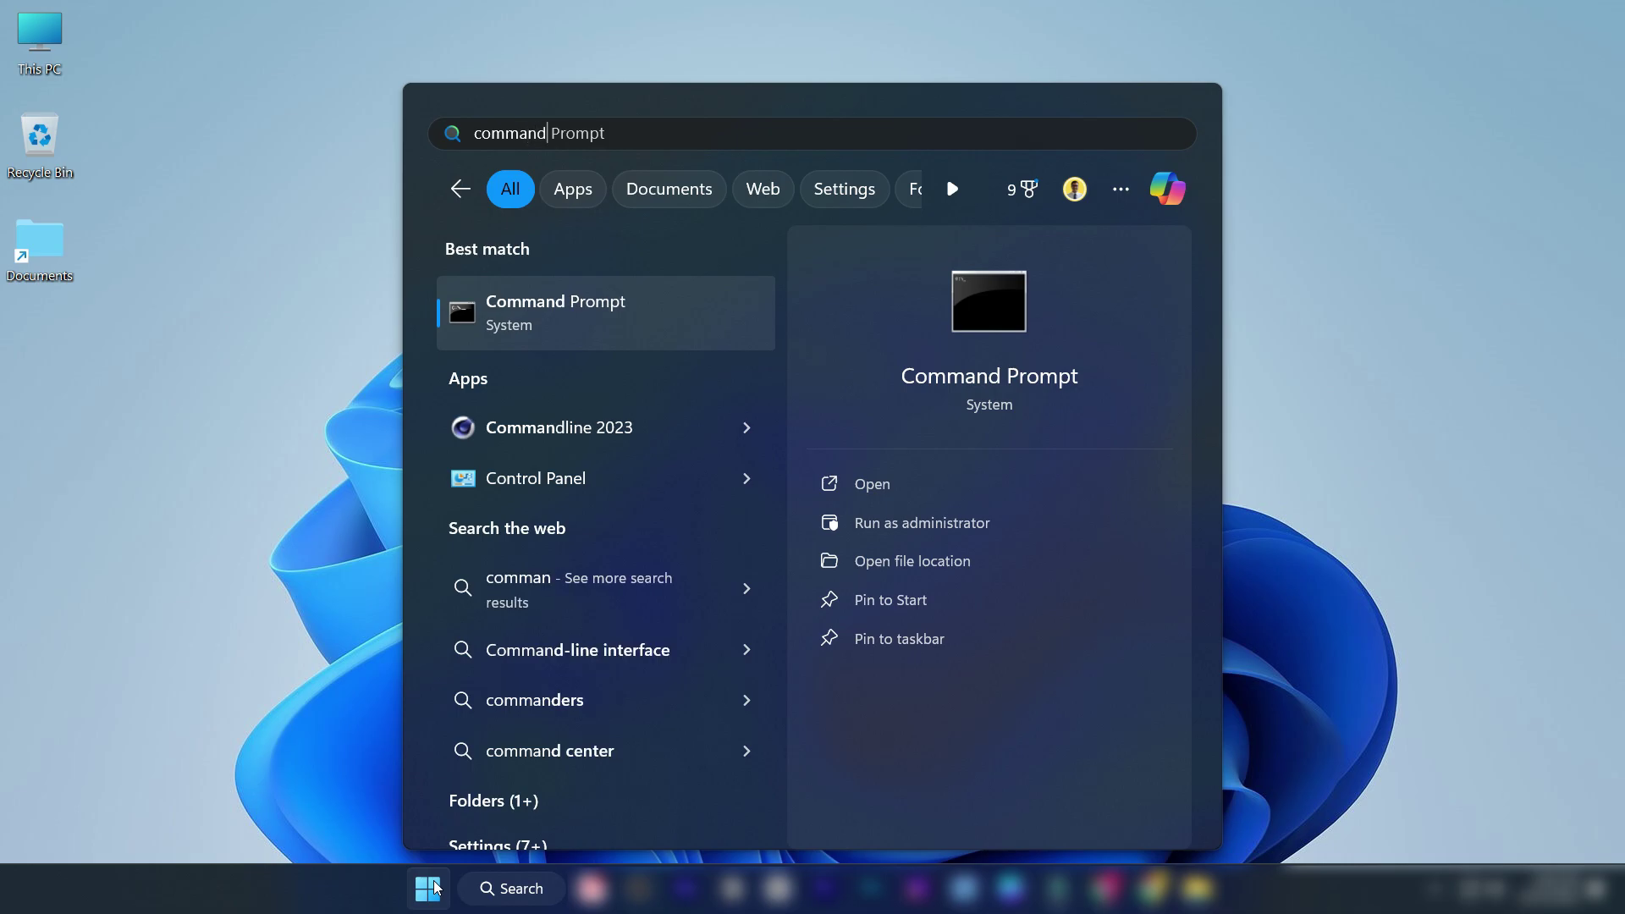
pyautogui.rightClick(558, 319)
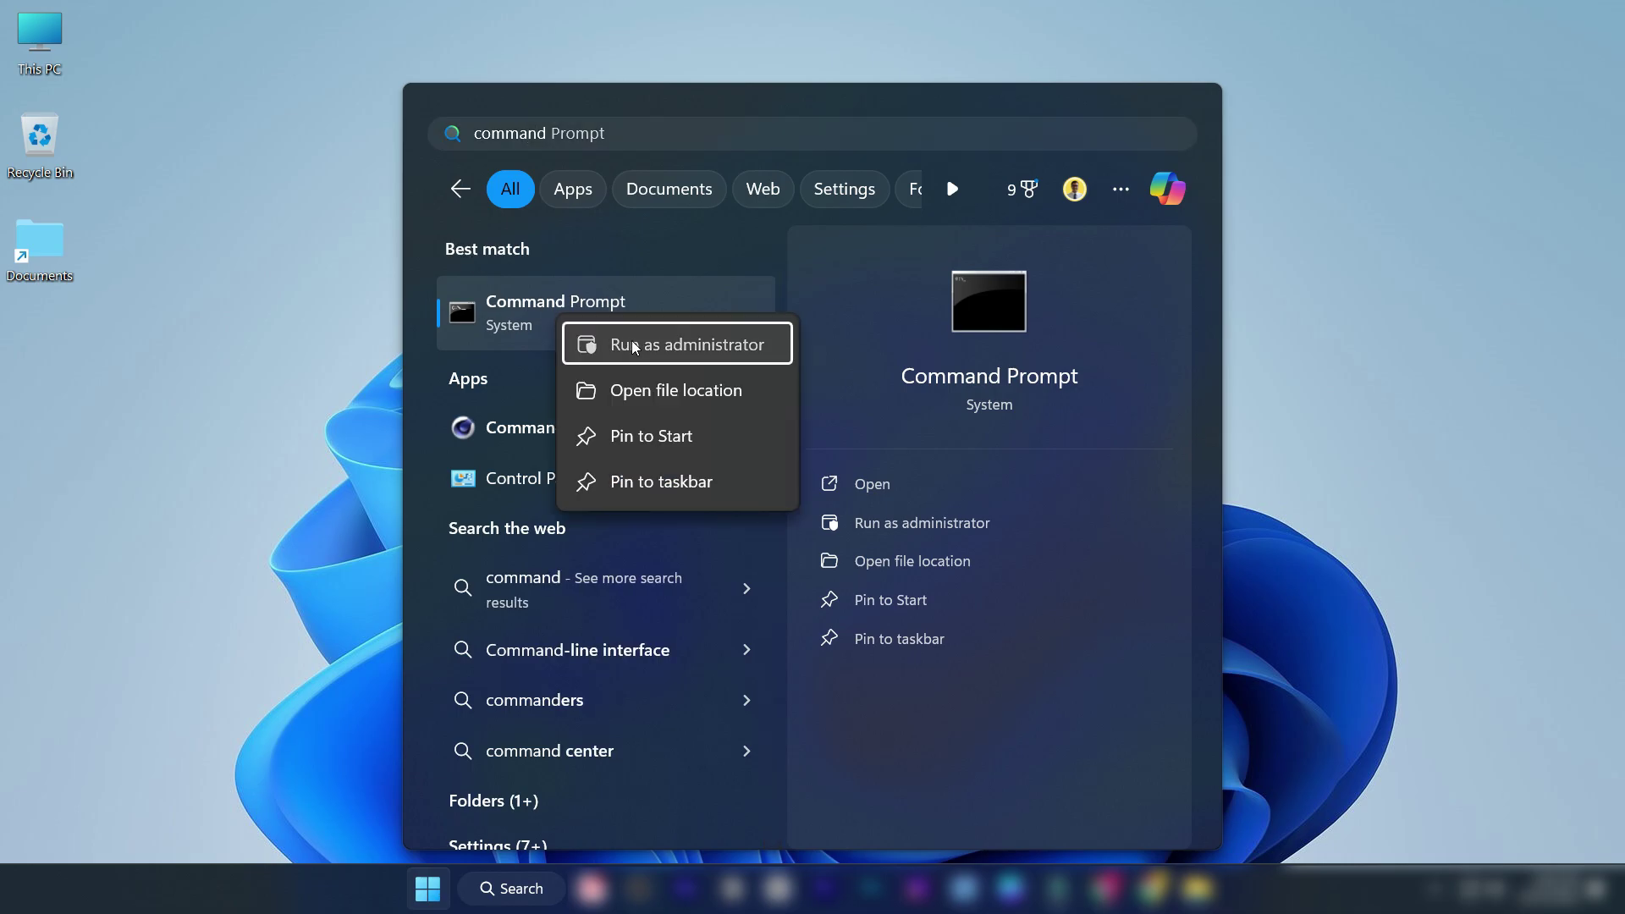
pyautogui.click(592, 345)
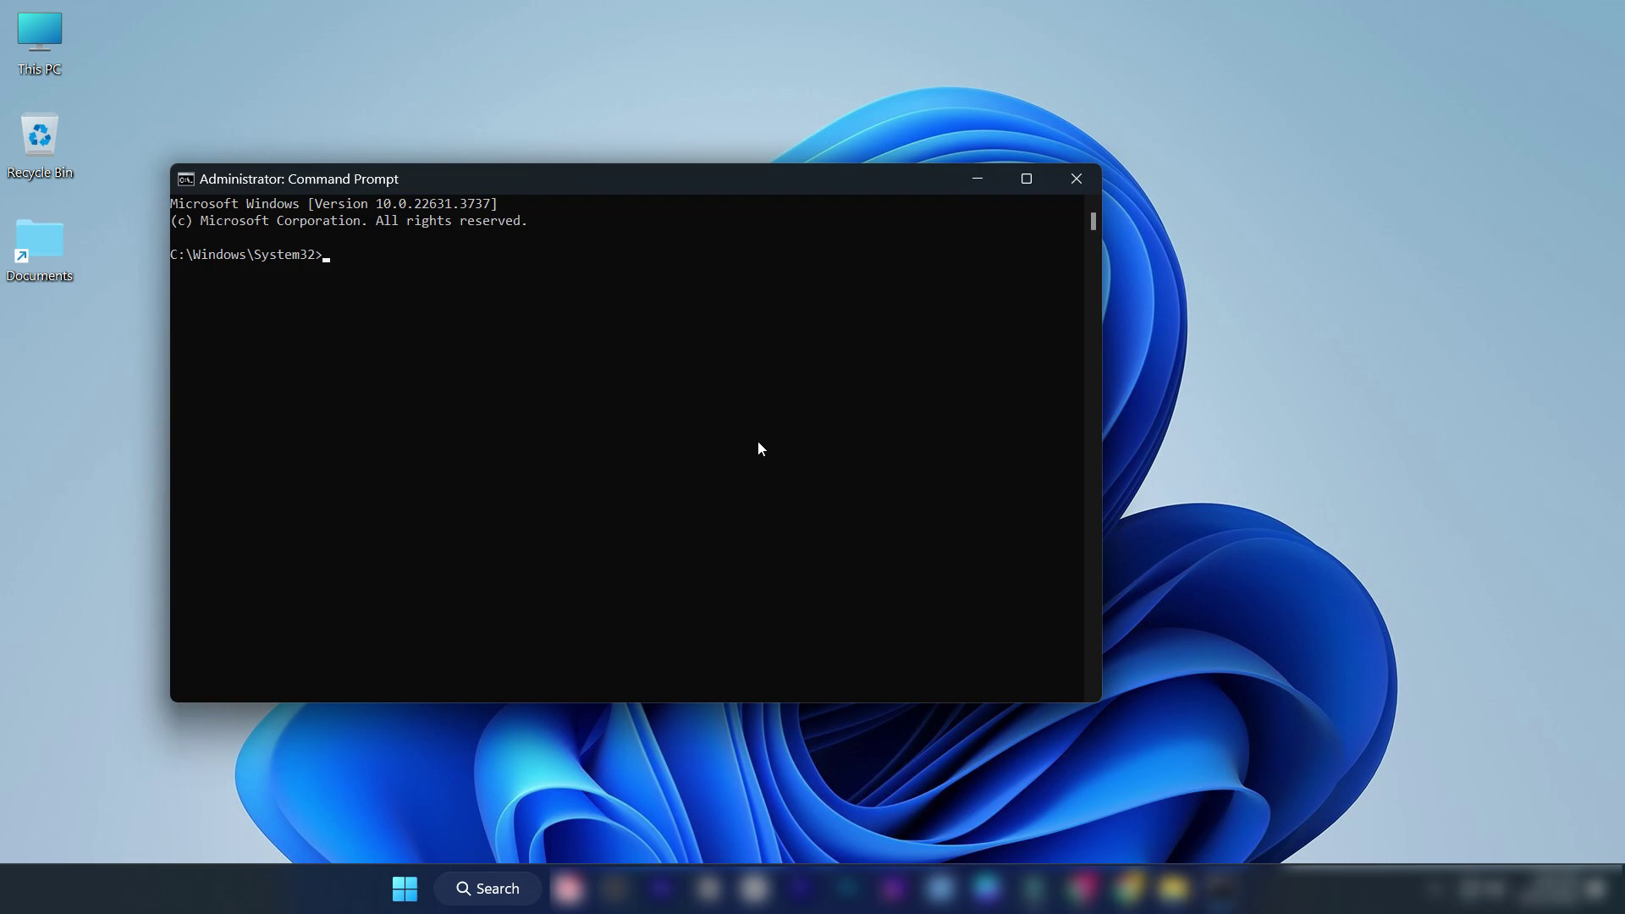
pyautogui.moveTo(809, 183); pyautogui.dragTo(982, 141)
# Step: Run 'bcdedit-set TESTING OFF', which is rejected as unrecognized, then close the console
pyautogui.write('bcdedit-set TESTING OFF')
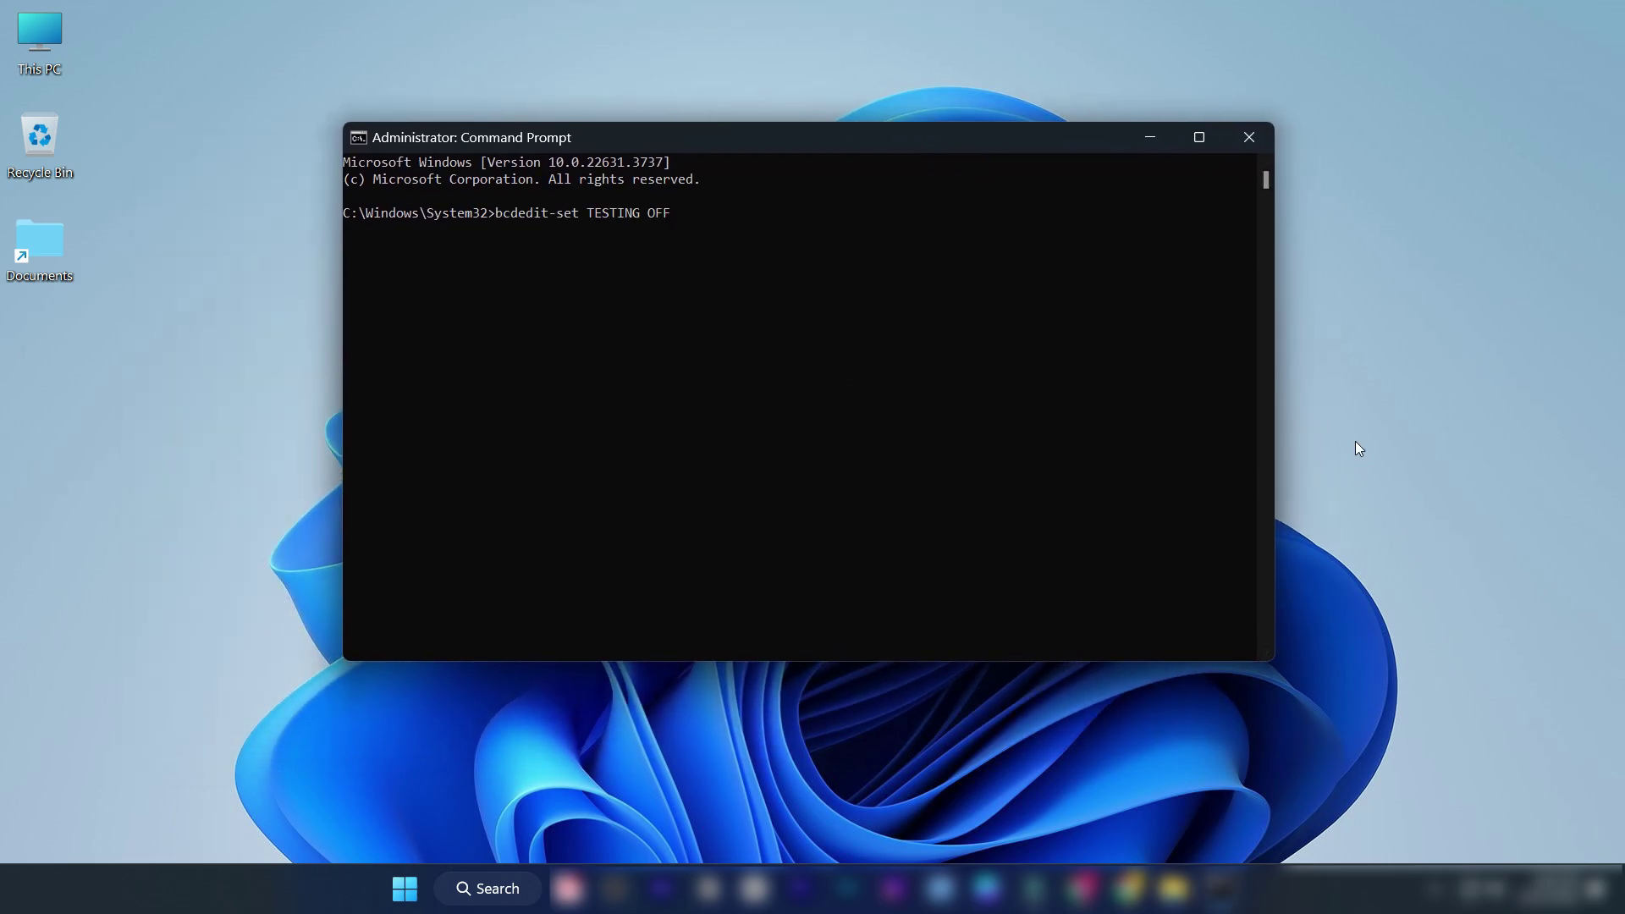
pyautogui.press('Return')
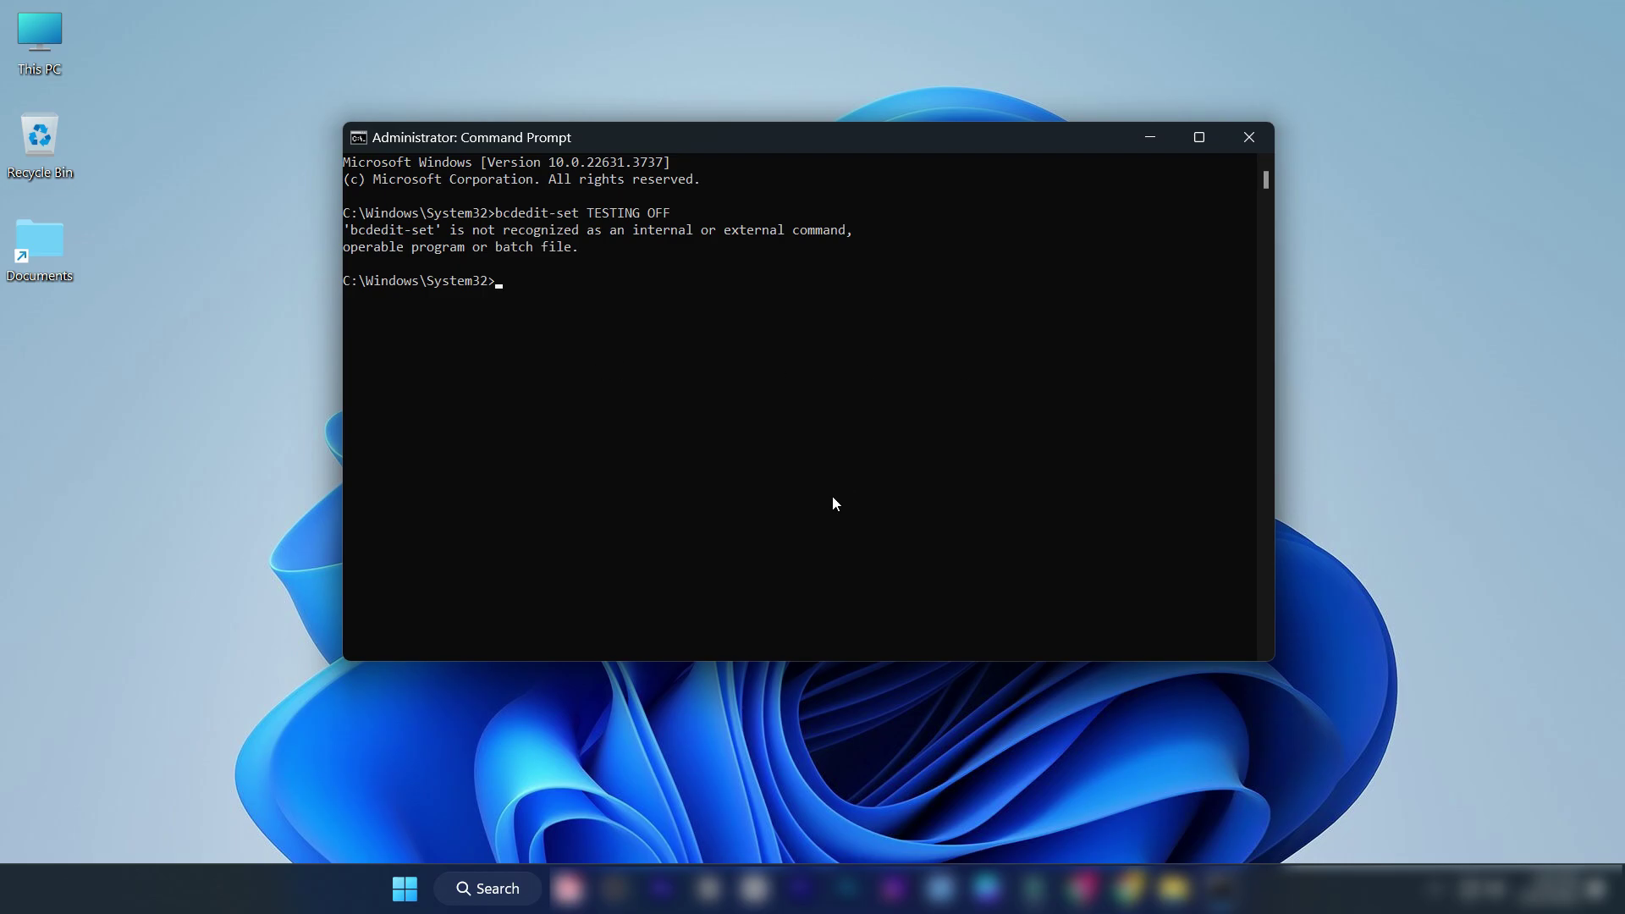
pyautogui.click(1248, 138)
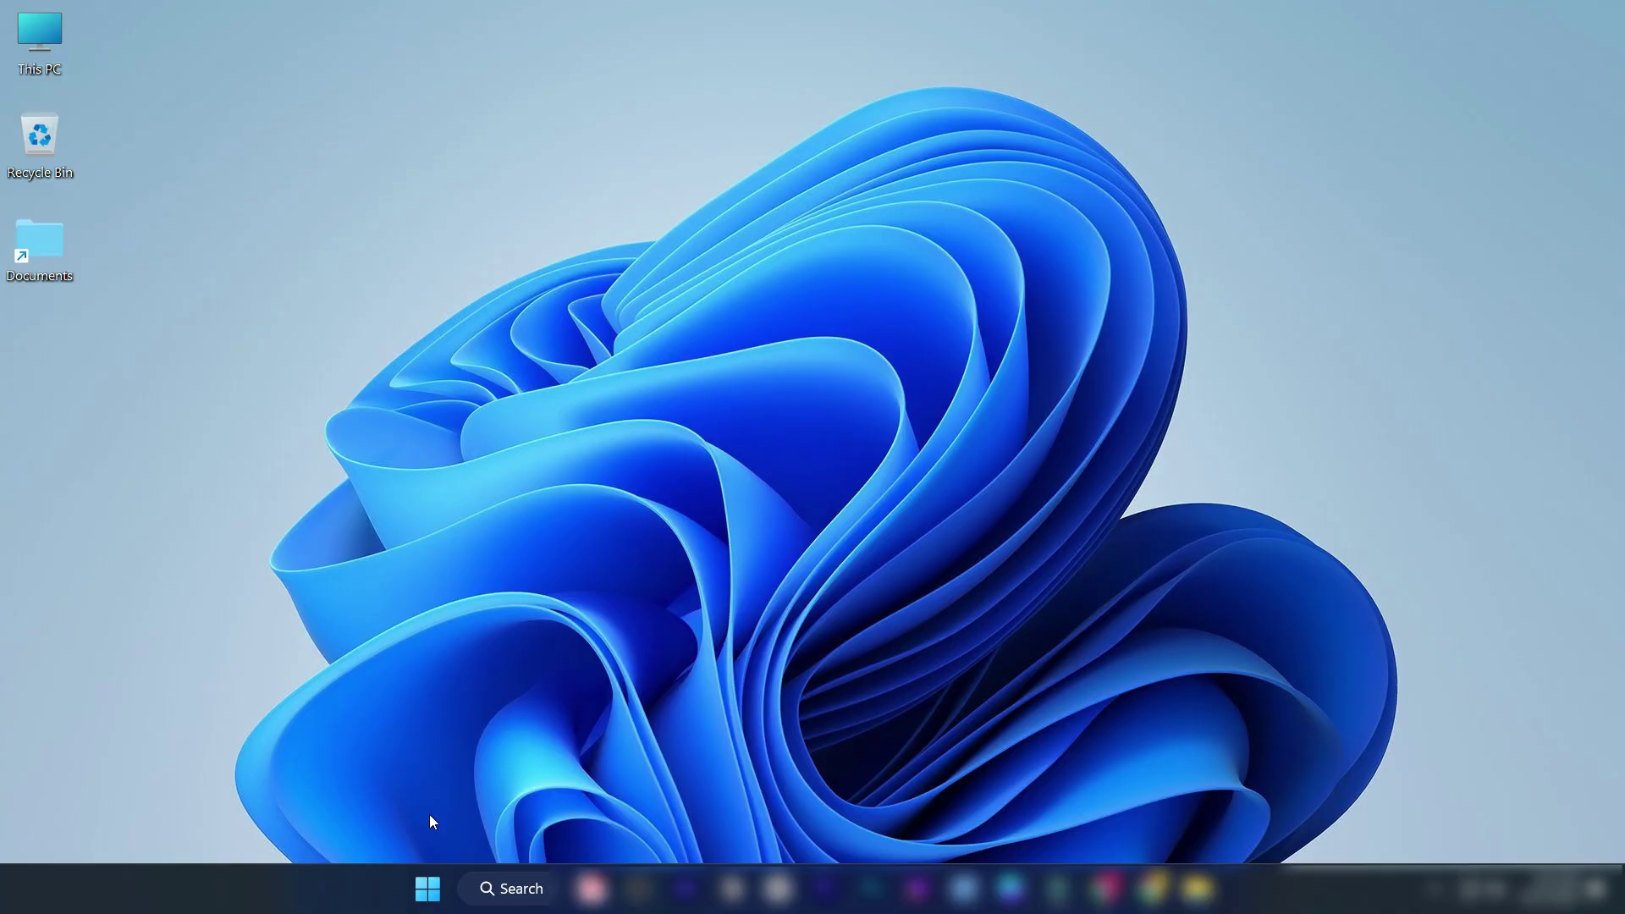
# Step: Run 'slmgr -rearm' in an administrator Command Prompt, getting a success confirmation
pyautogui.click(428, 886)
pyautogui.write('command')
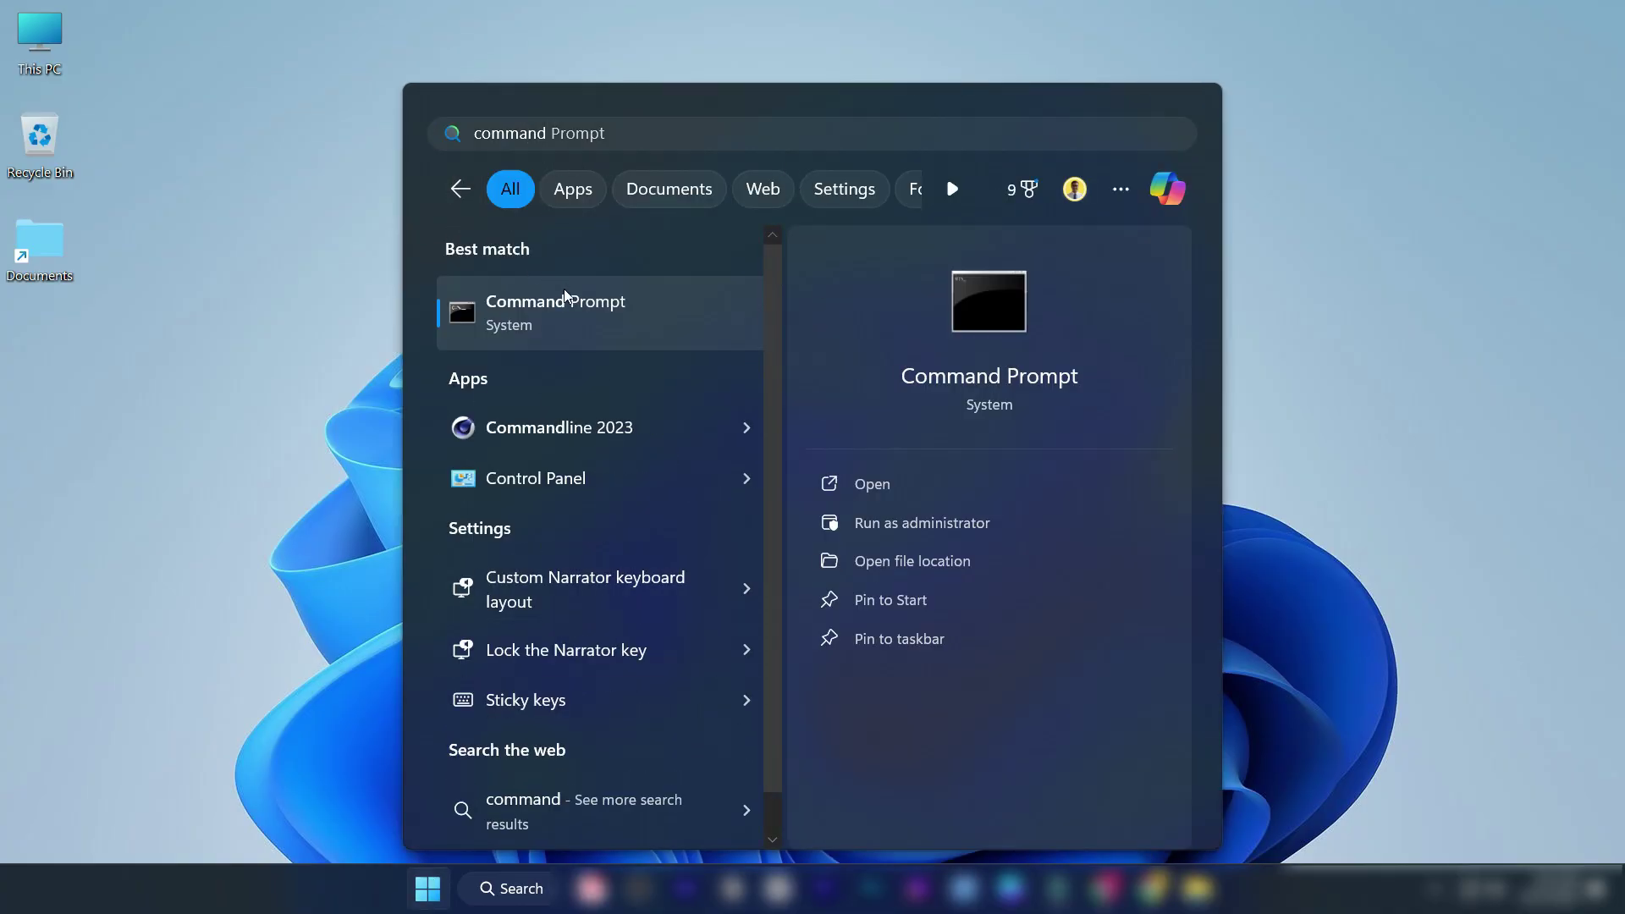
pyautogui.rightClick(586, 311)
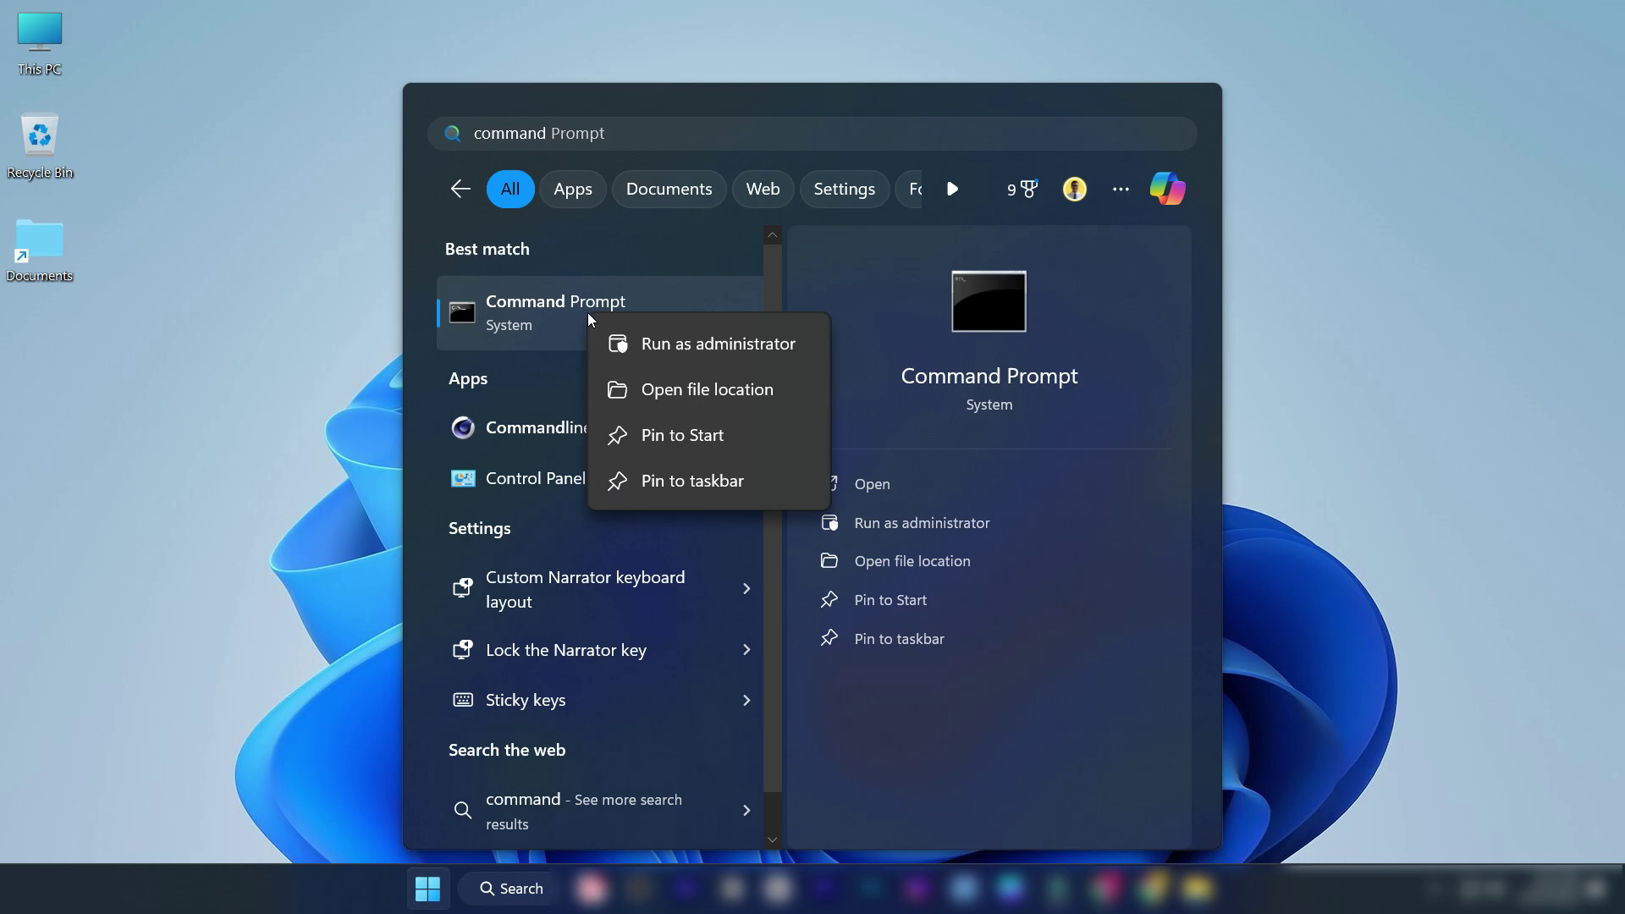
pyautogui.click(698, 347)
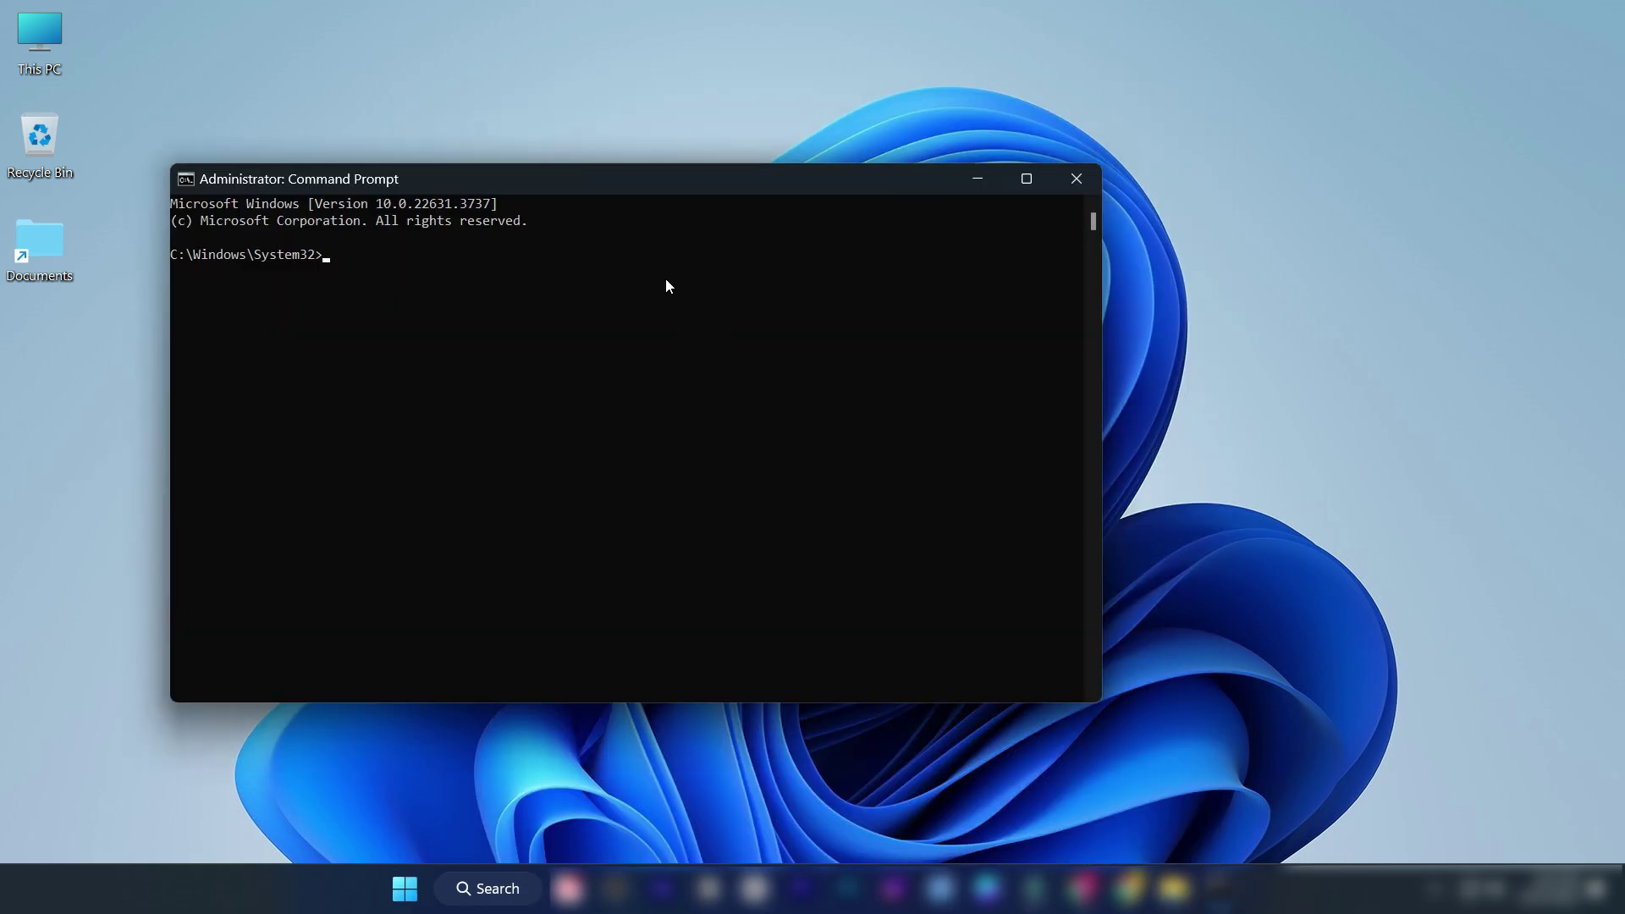
pyautogui.moveTo(667, 181); pyautogui.dragTo(822, 153)
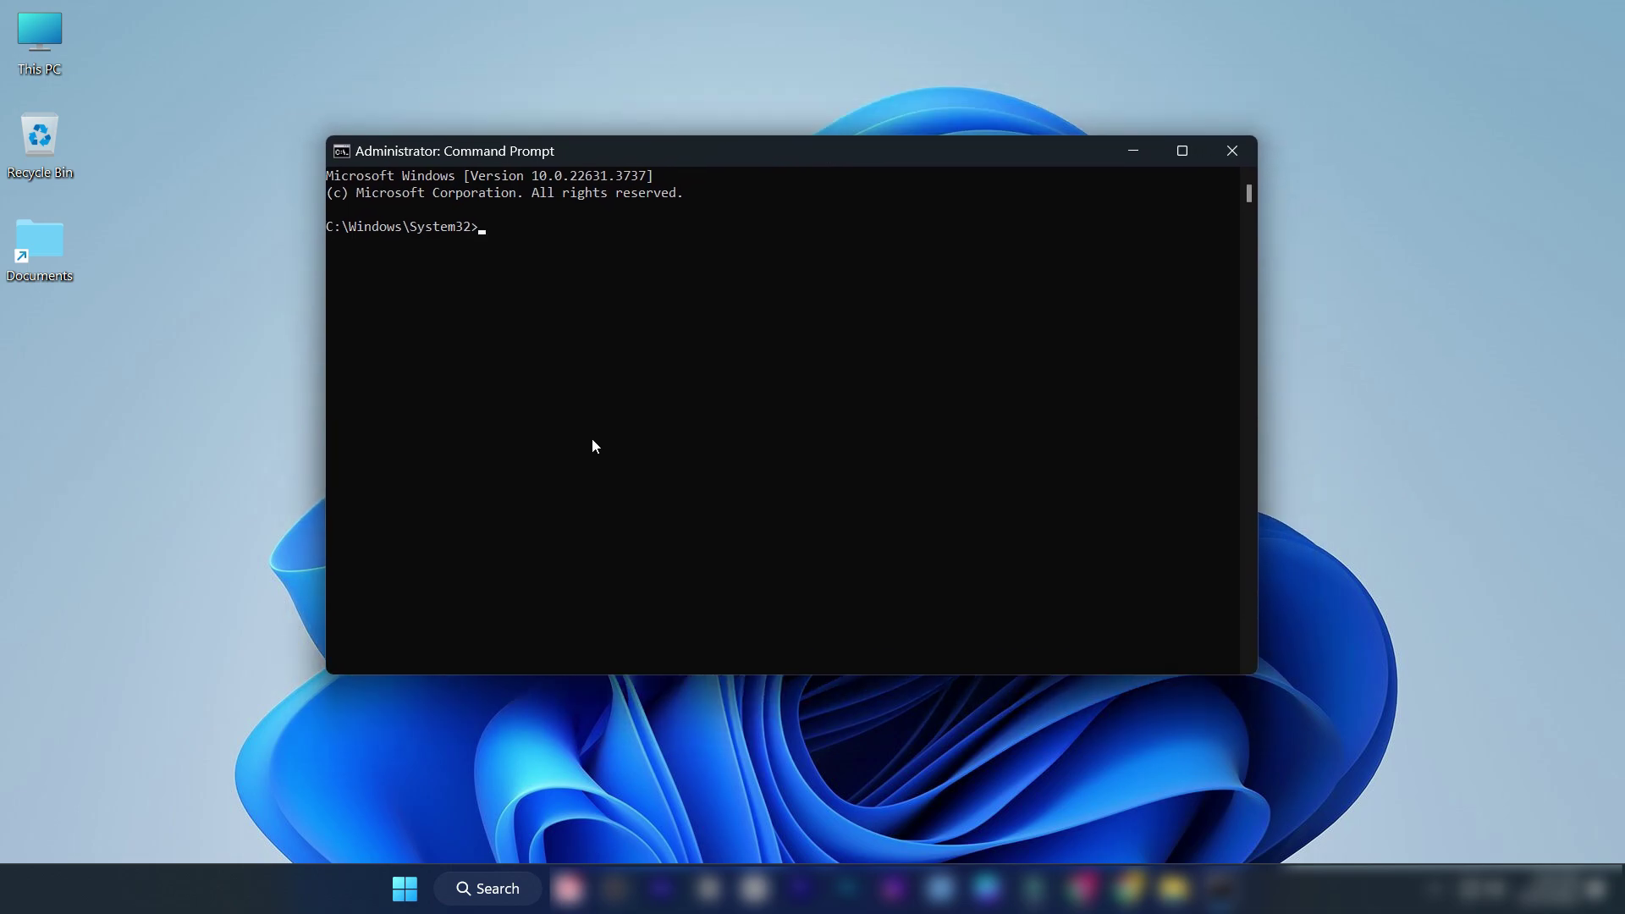
pyautogui.write('slmgr -rearm')
pyautogui.press('Return')
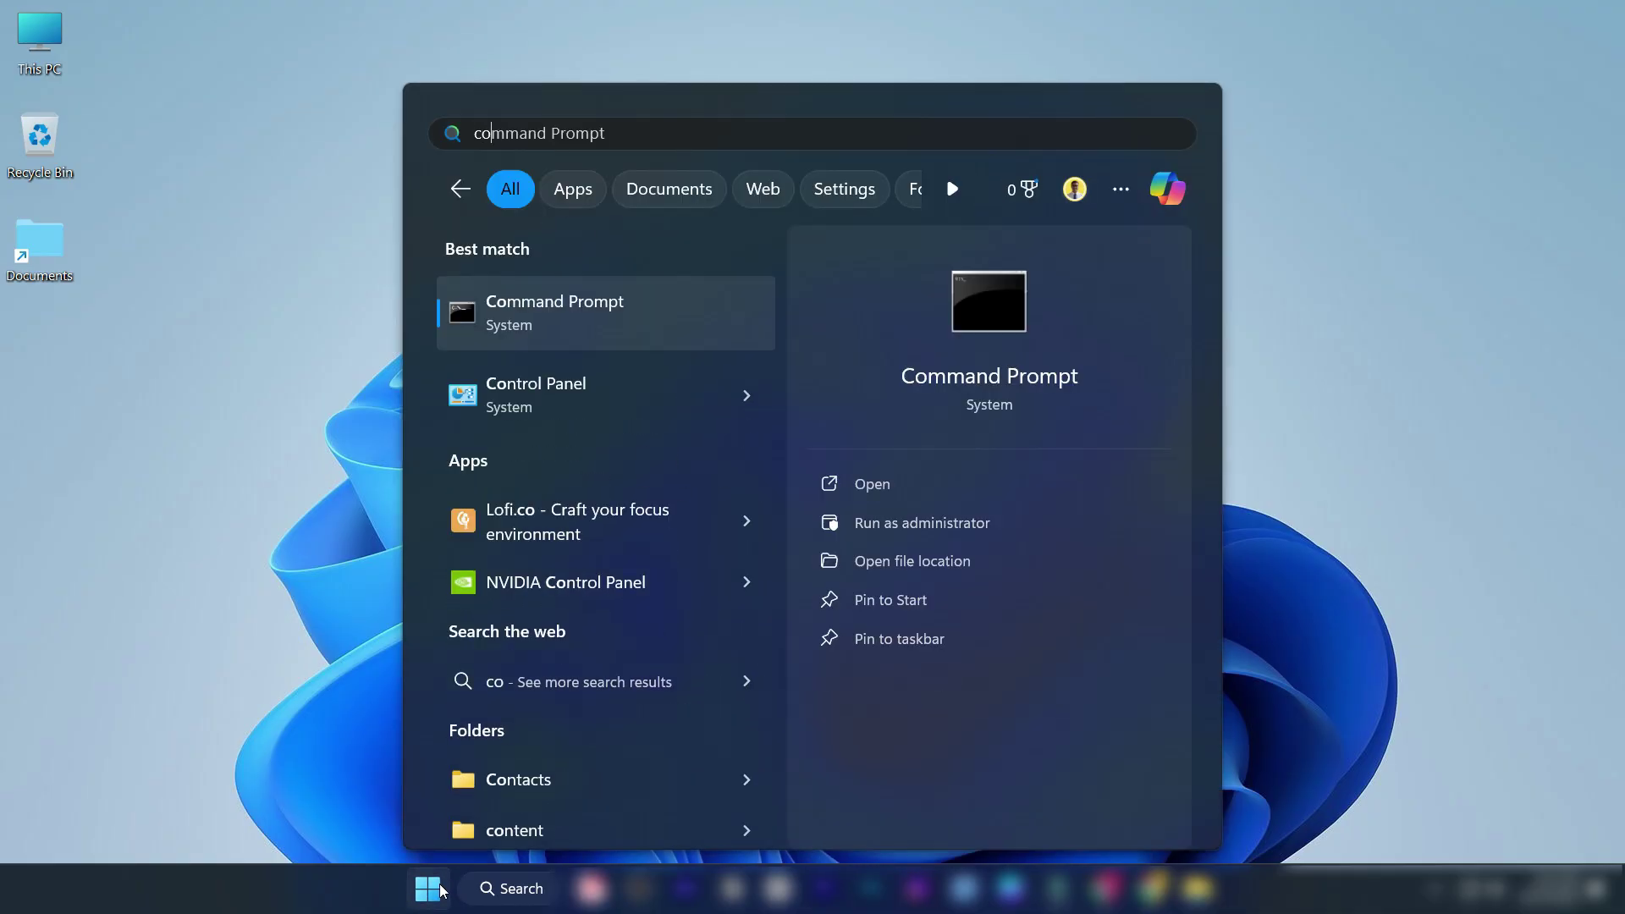
# Step: Launch an administrator Command Prompt from a 'command' search
pyautogui.write('and')
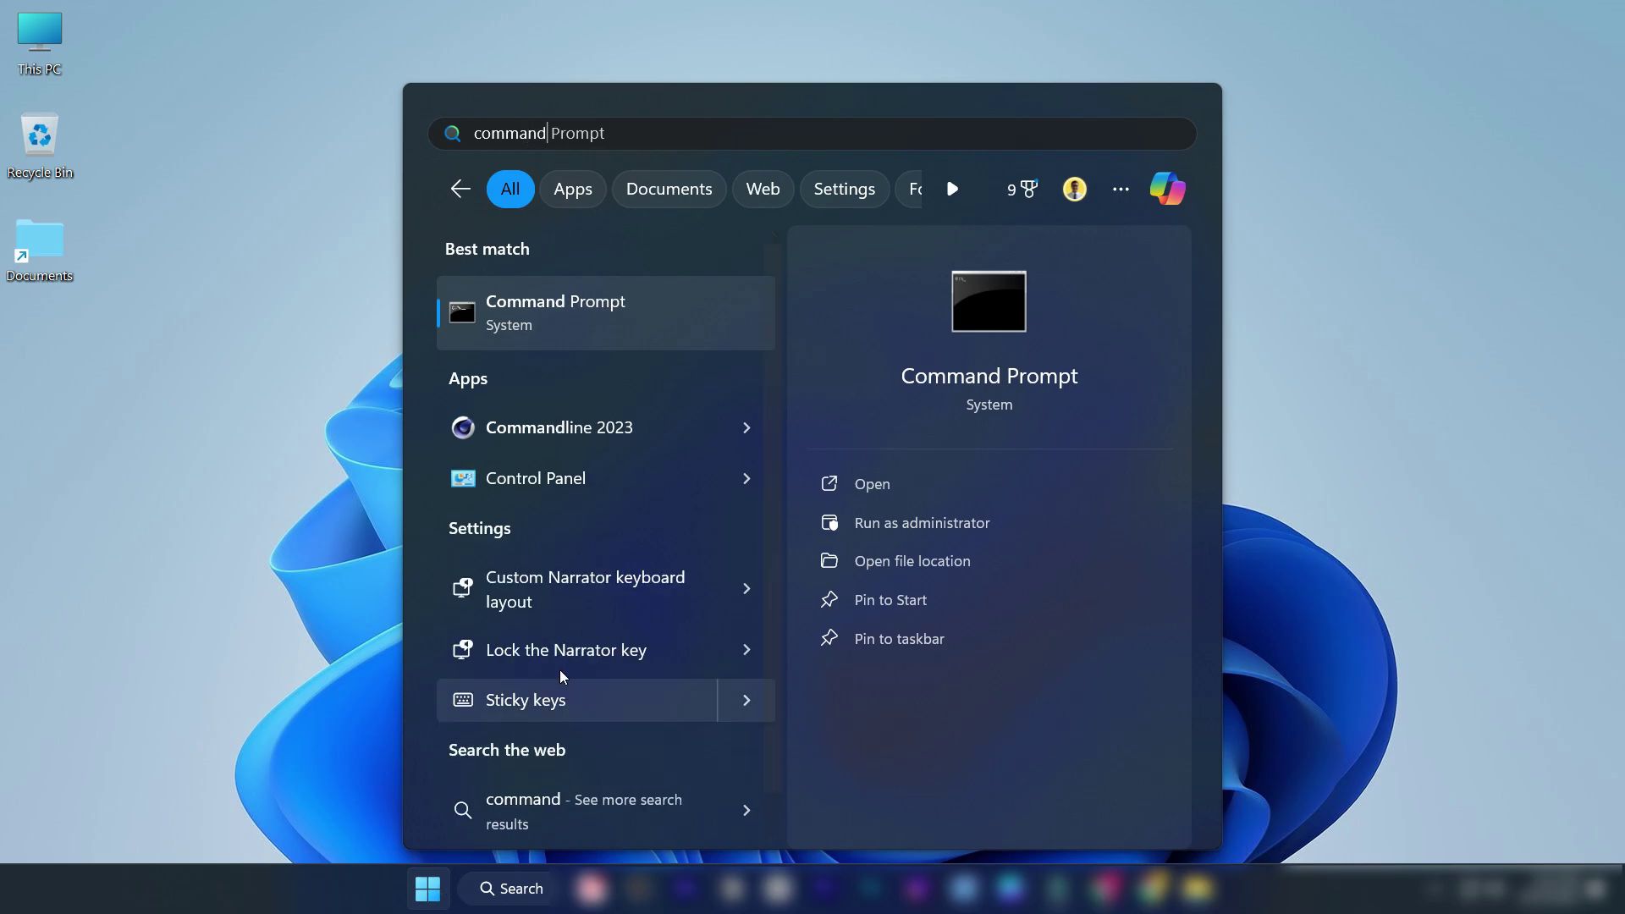
pyautogui.rightClick(548, 330)
pyautogui.click(645, 351)
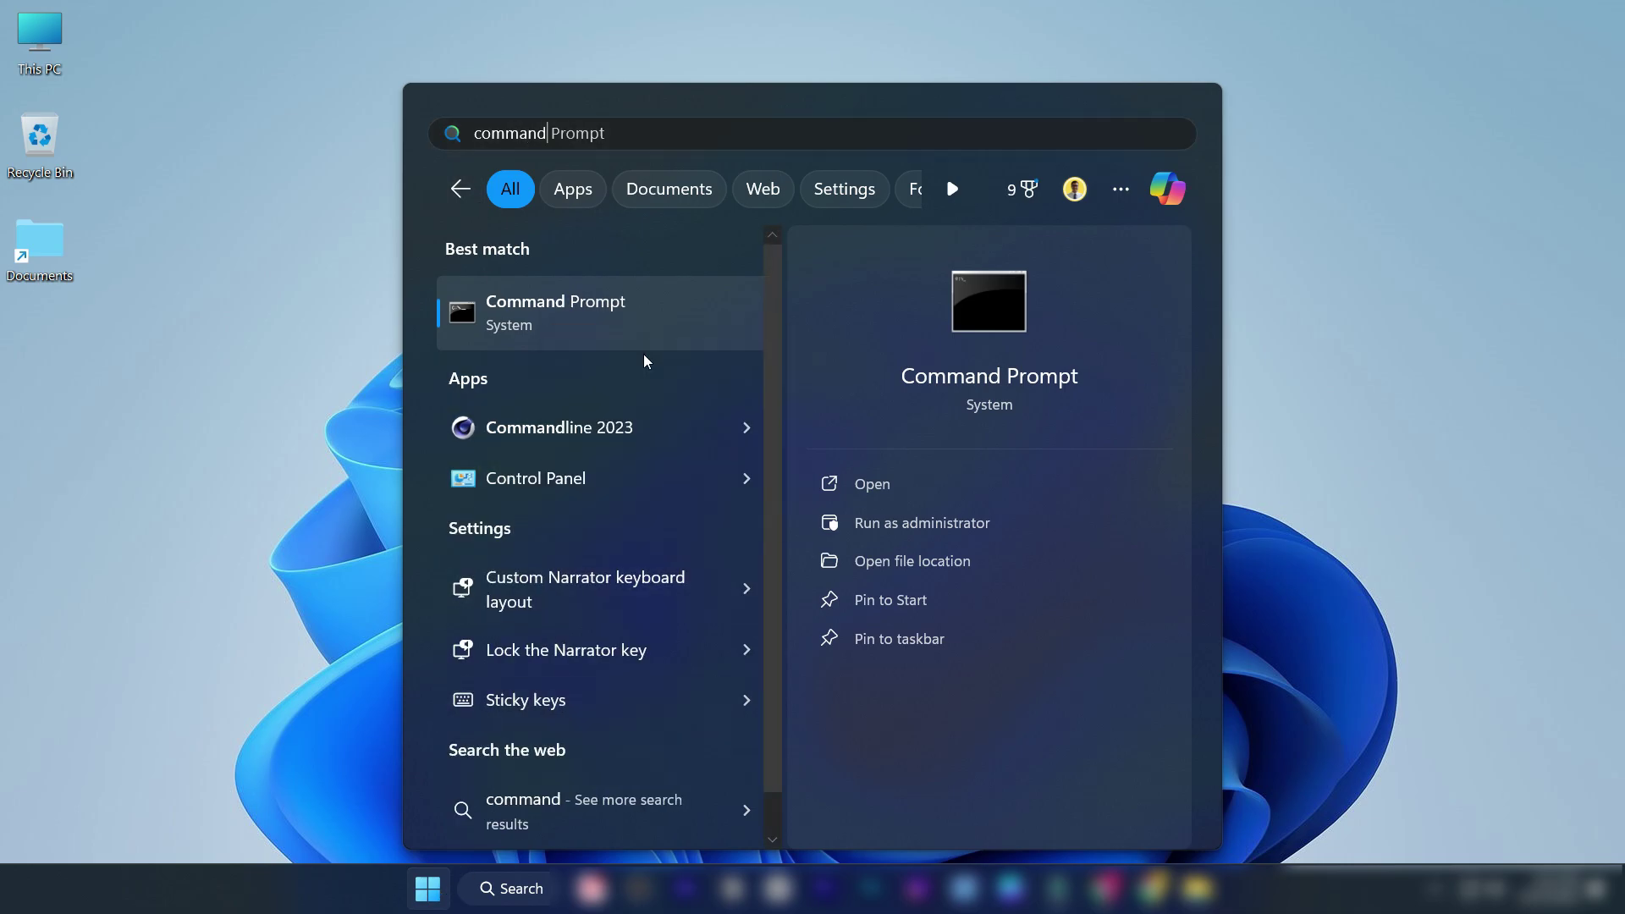
pyautogui.press('Return')
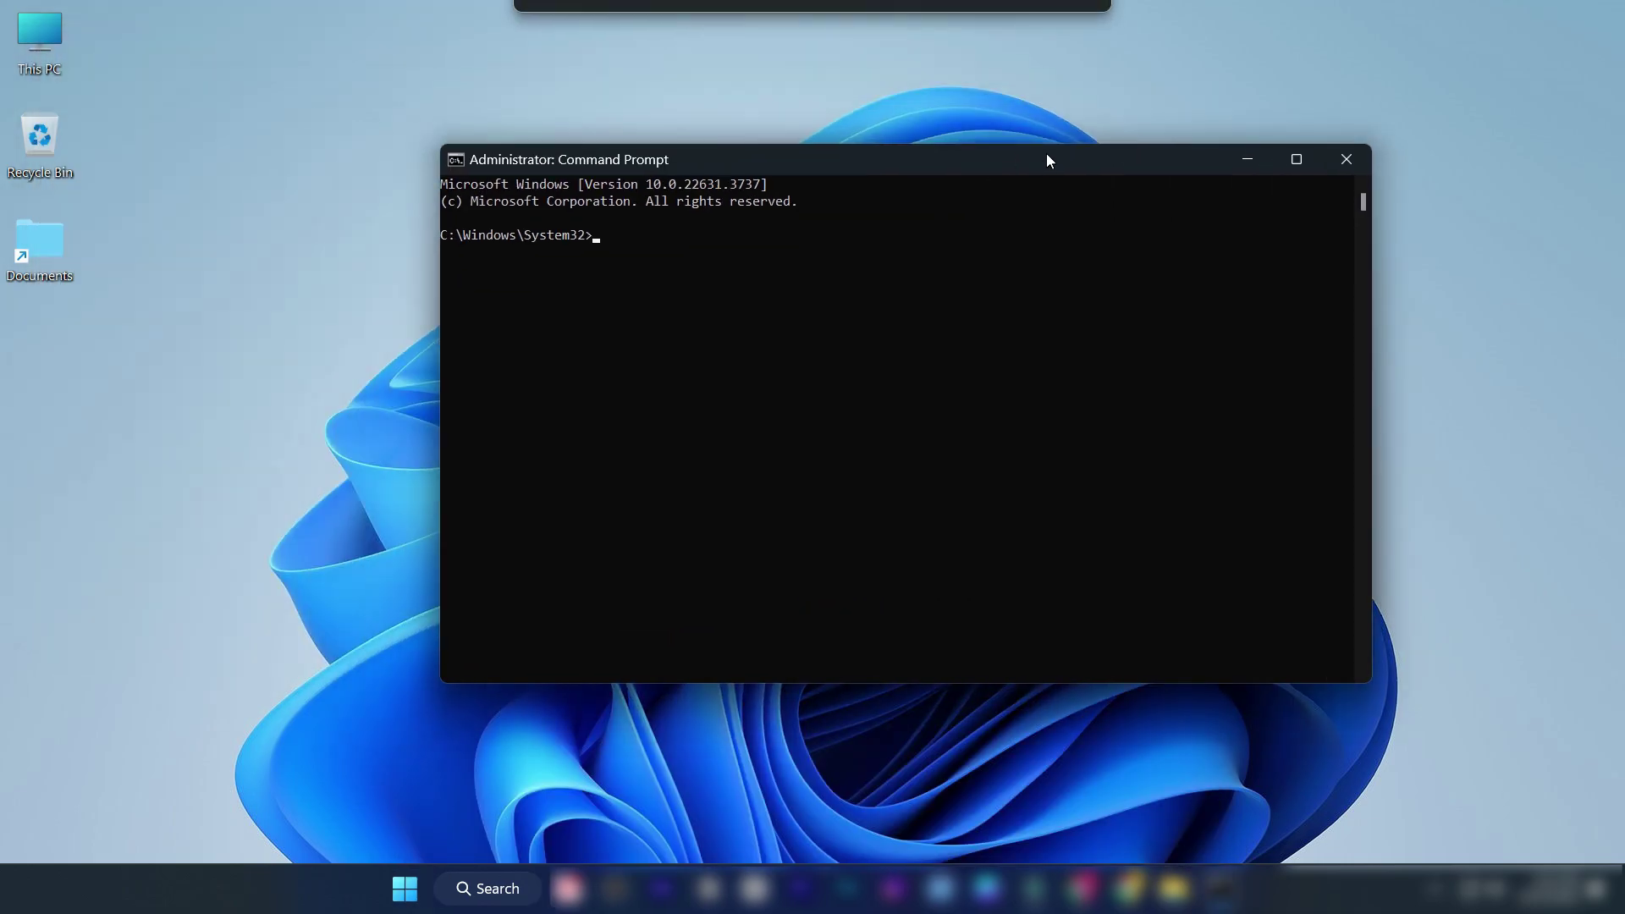
pyautogui.moveTo(1046, 154); pyautogui.dragTo(936, 72)
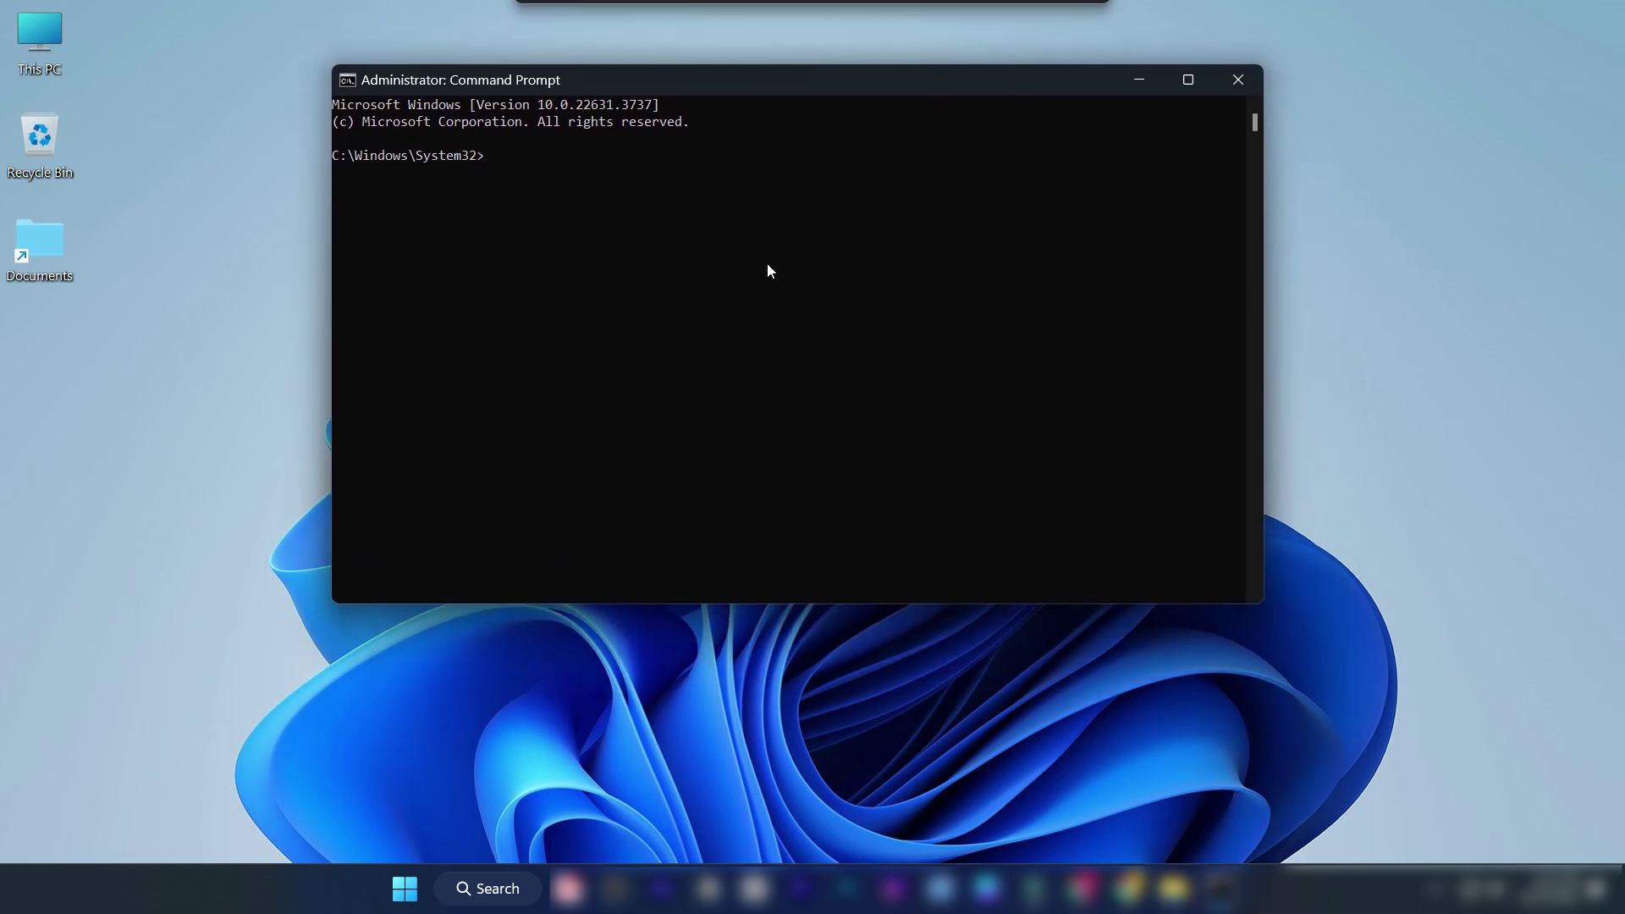
# Step: Install the product key and set the KMS machine to kms8.msguides.com, dismissing both confirmations
pyautogui.rightClick(714, 341)
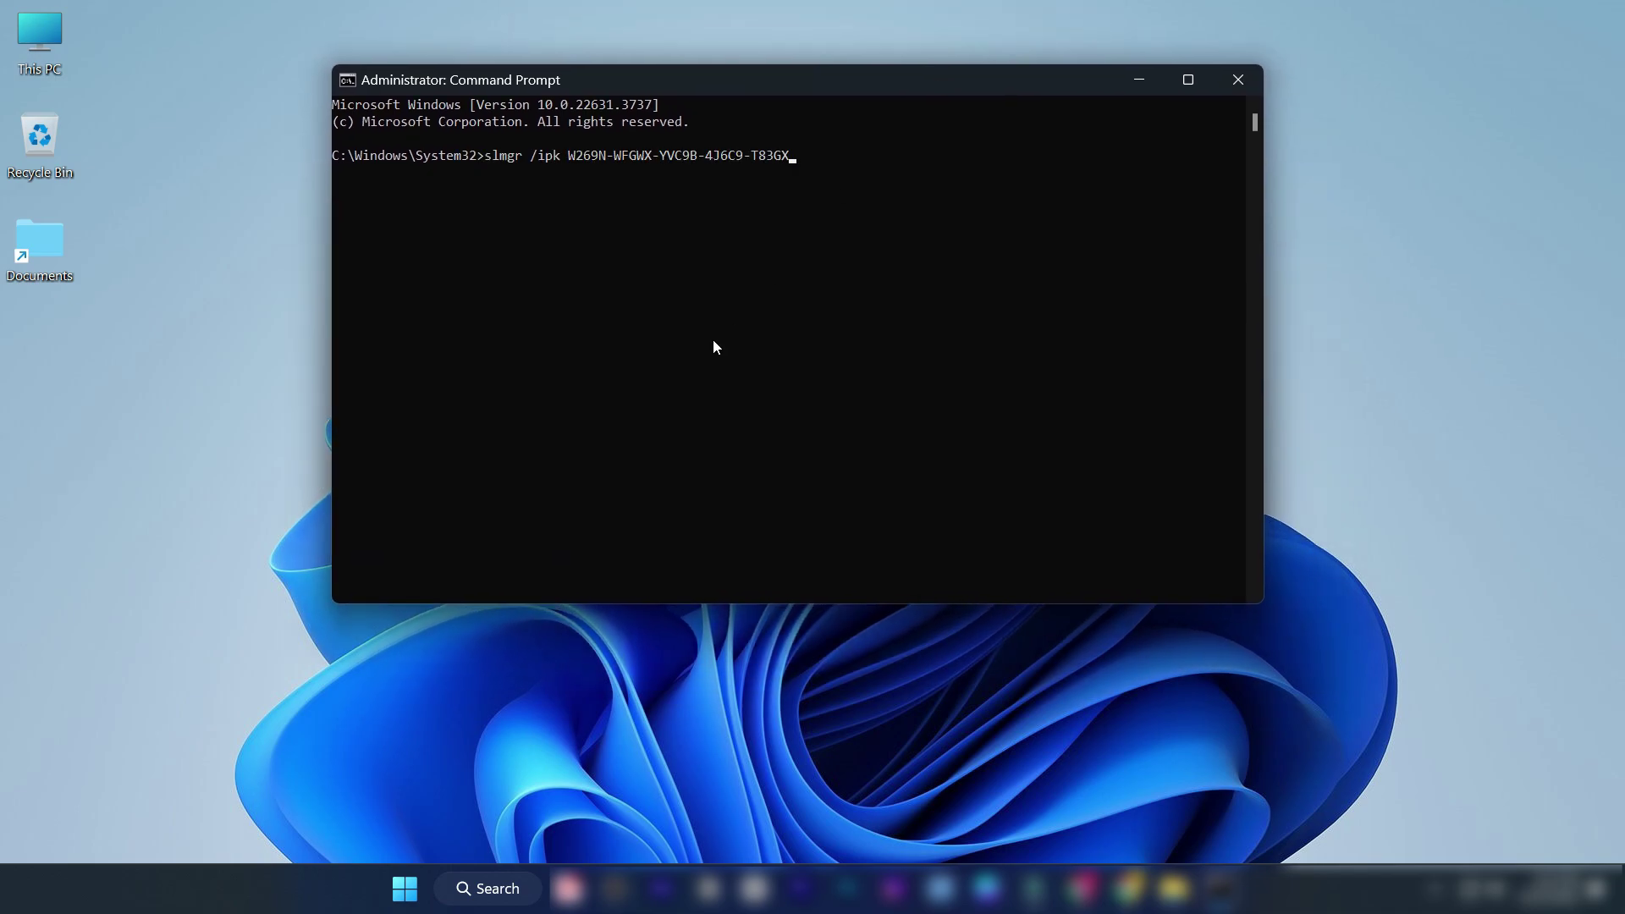
pyautogui.press('Return')
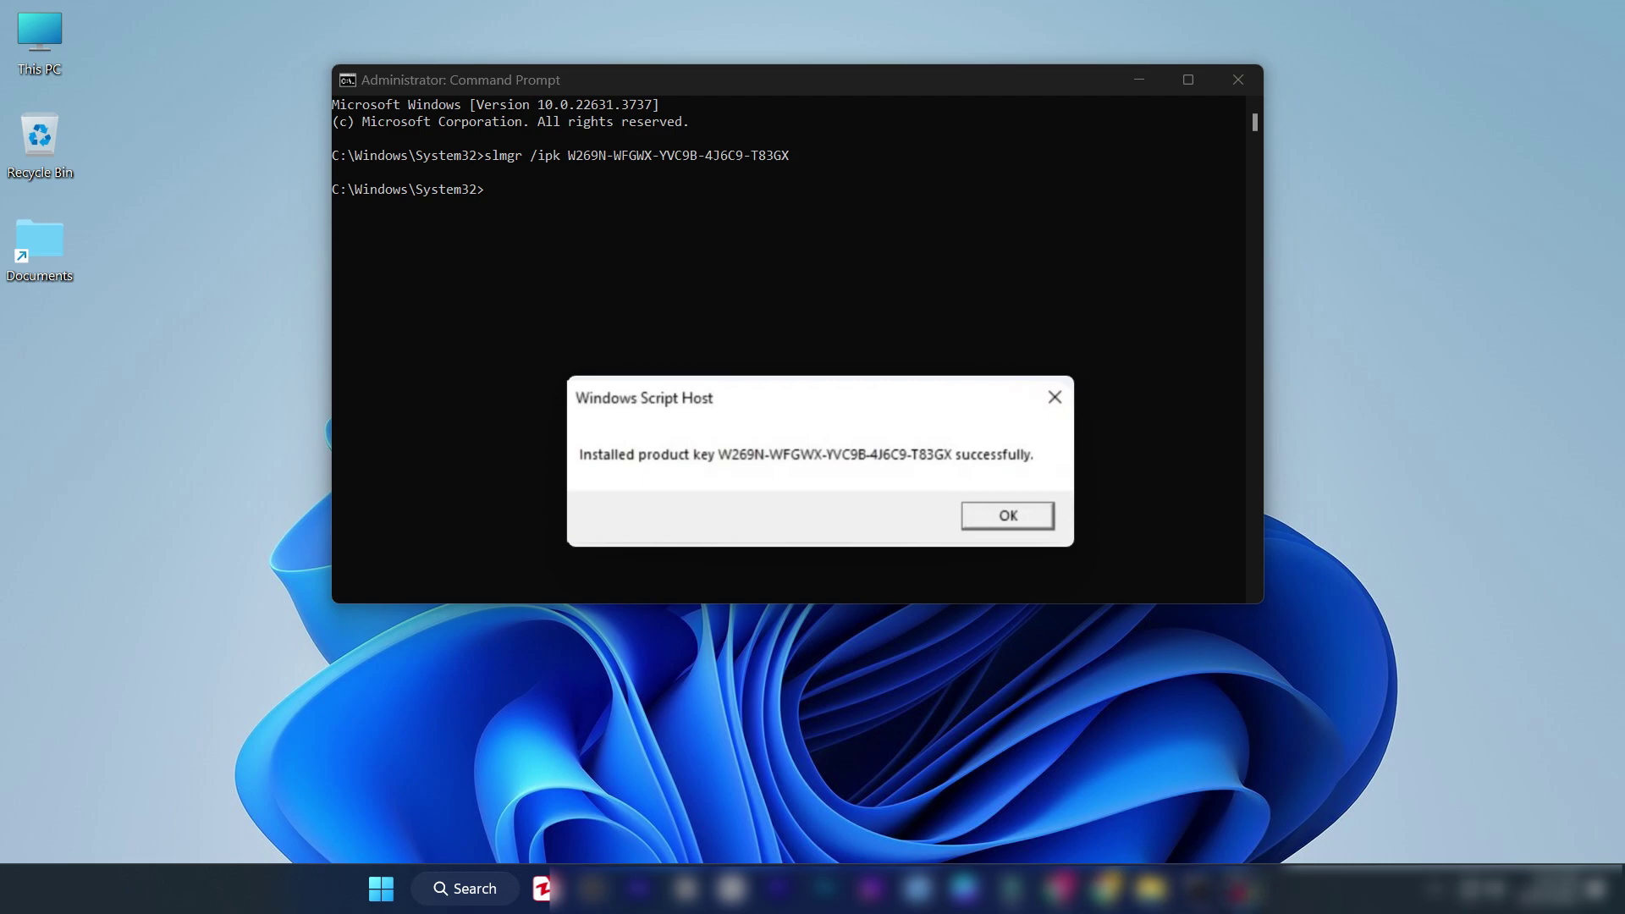
pyautogui.press('Return')
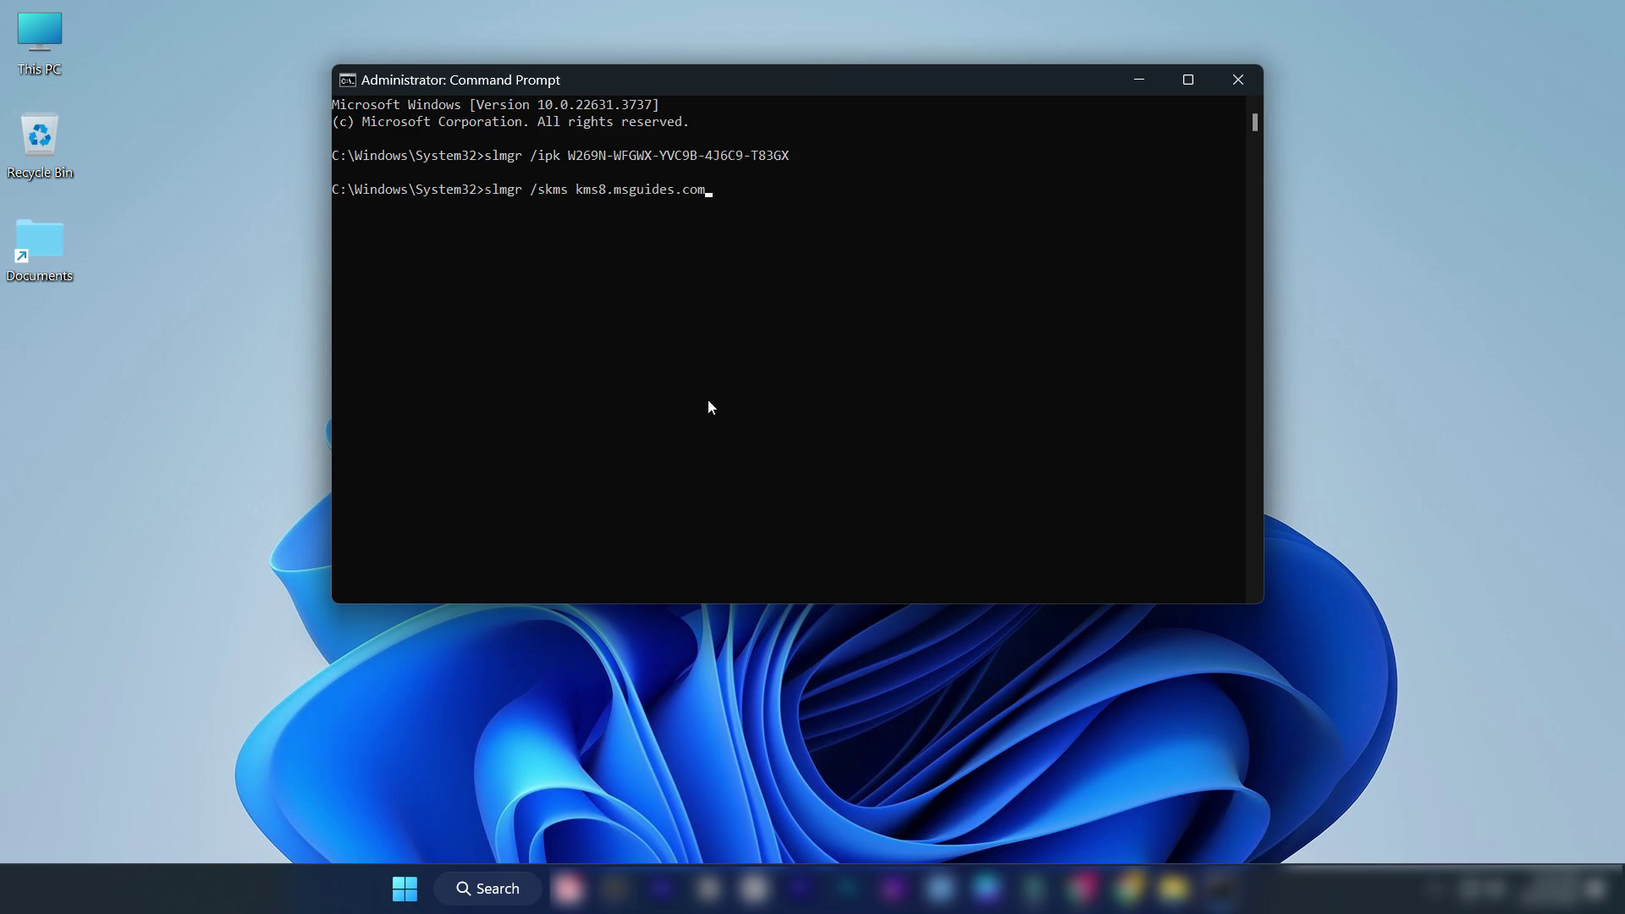
pyautogui.press('Return')
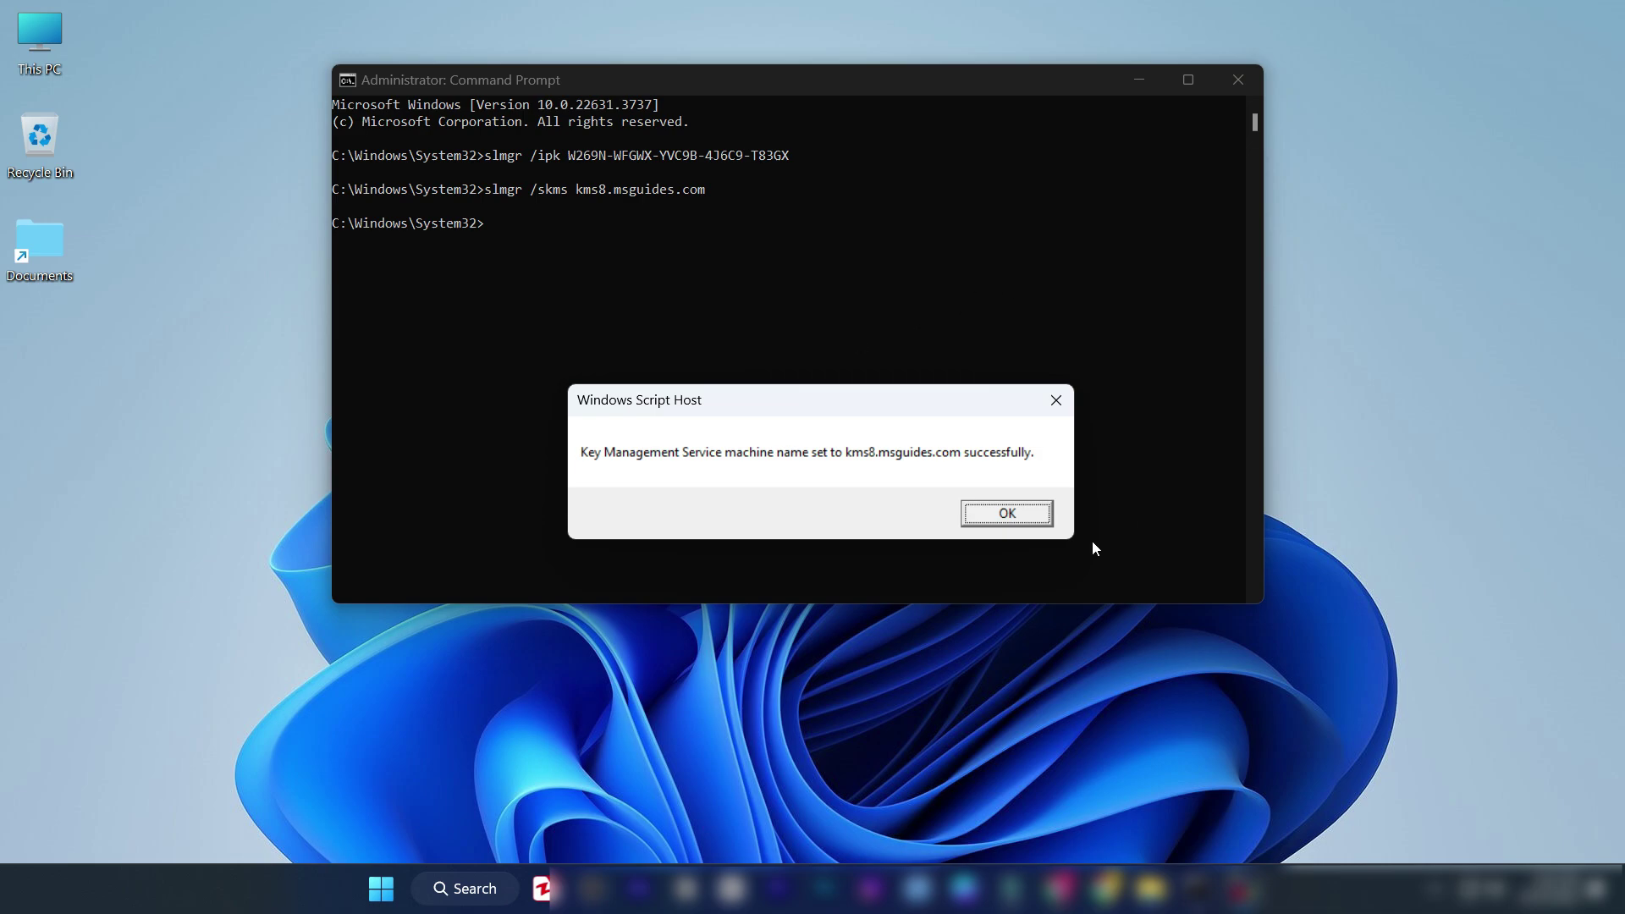
pyautogui.click(1017, 517)
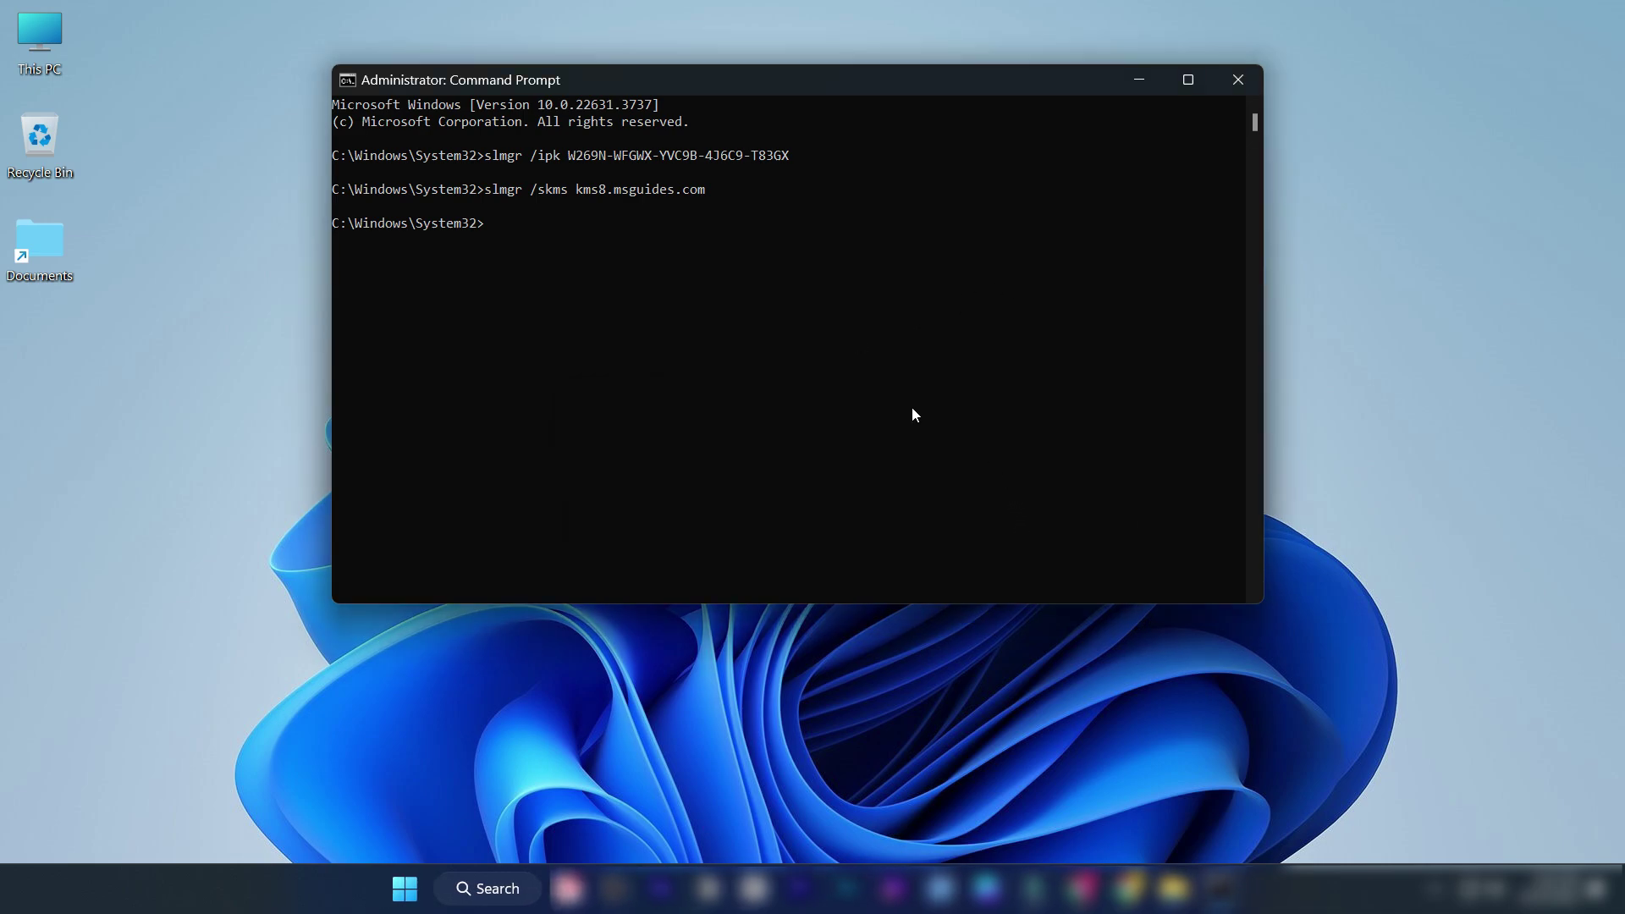
# Step: Activate Windows with 'slmgr /ato', dismiss the success message, and close Command Prompt
pyautogui.write('slmgr /ato')
pyautogui.press('Return')
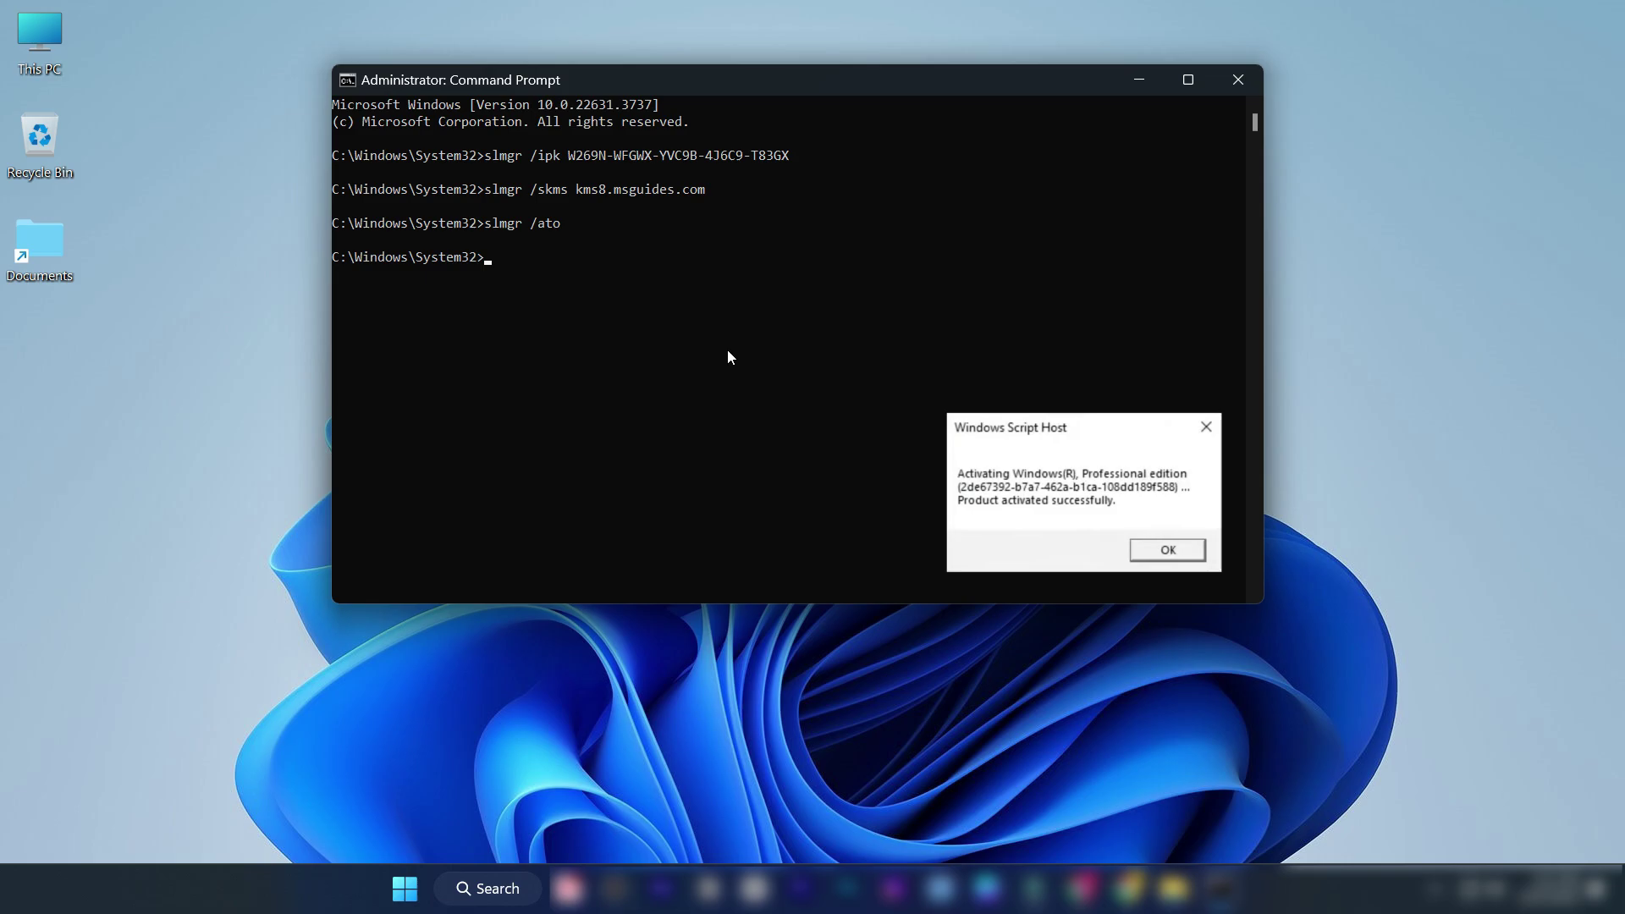
pyautogui.press('Return')
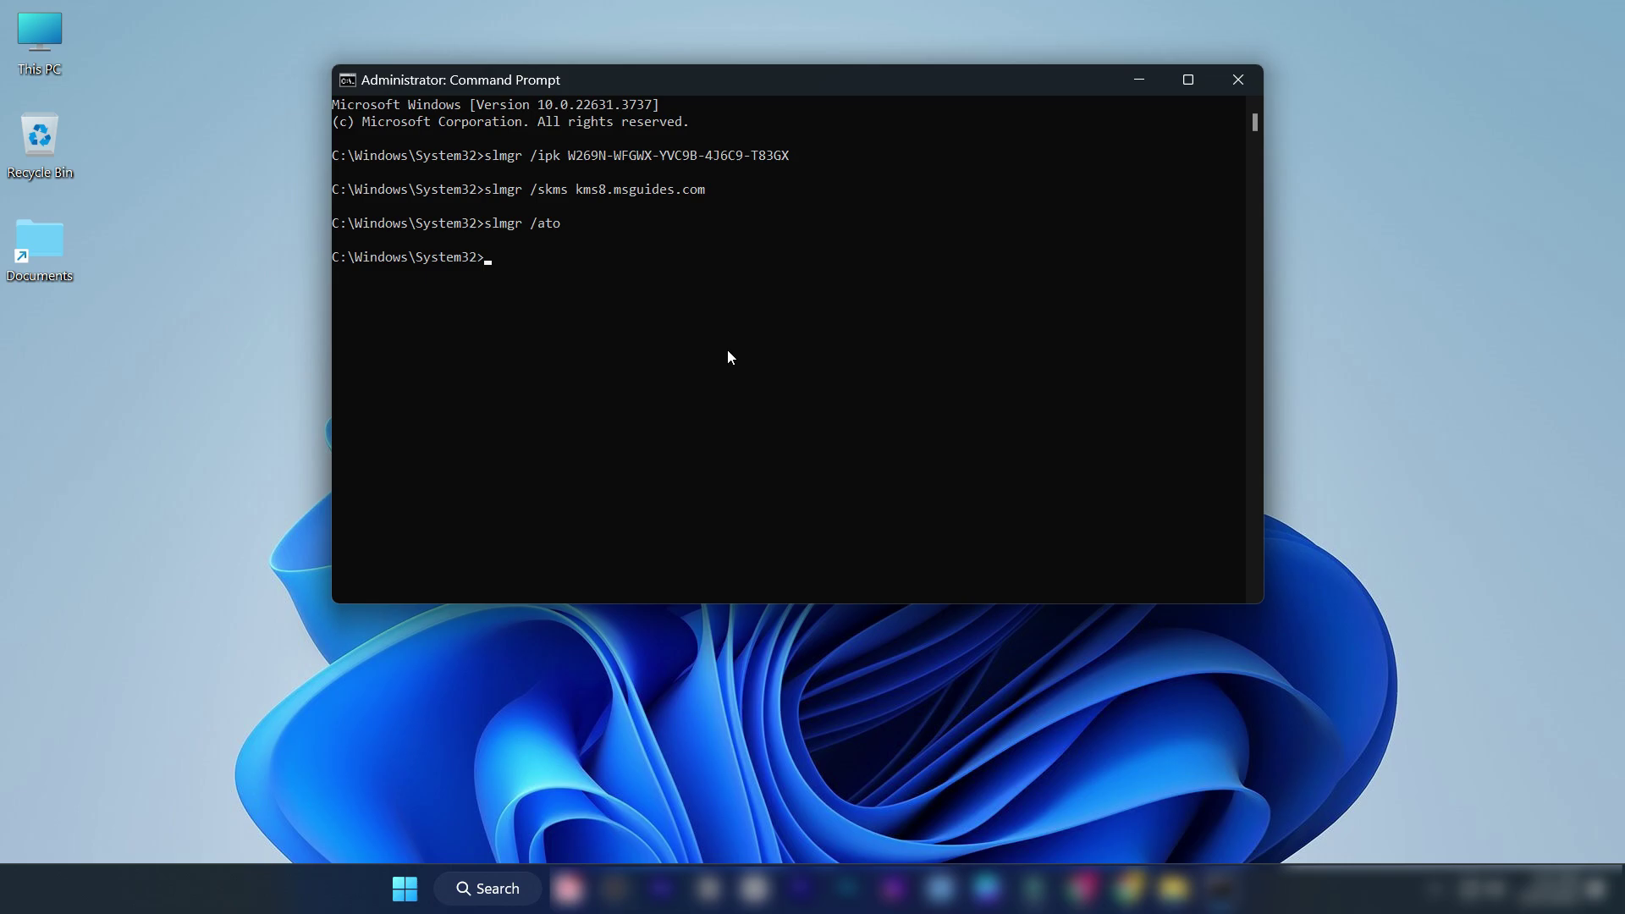
pyautogui.hotkey('alt', 'F4')
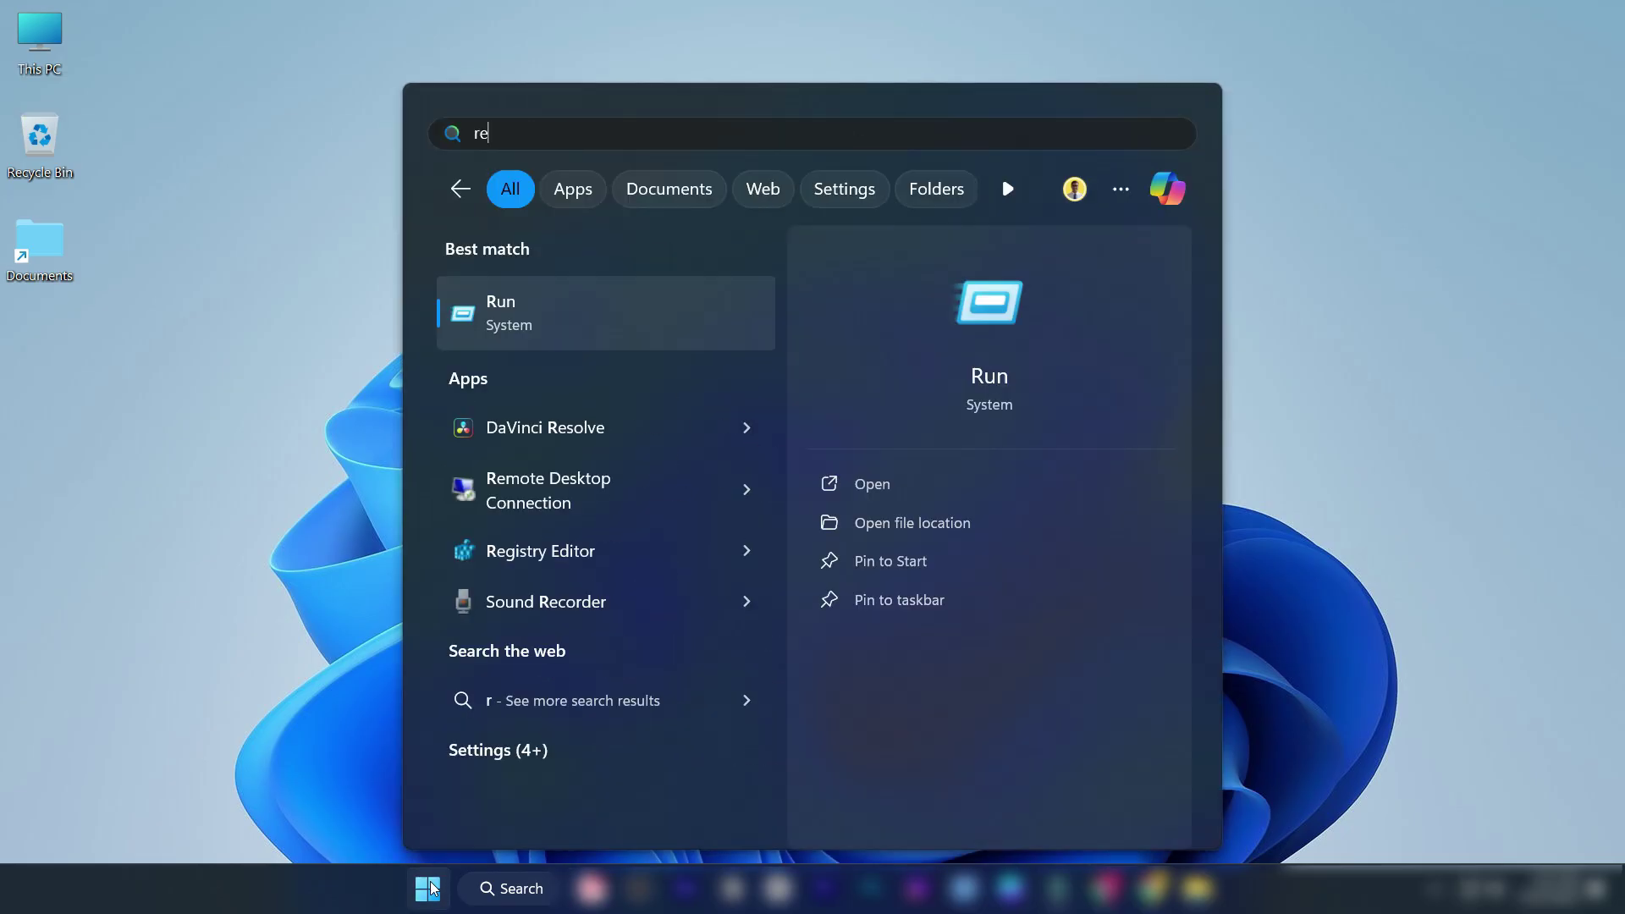
# Step: Launch Registry Editor as administrator from a 'registry' search
pyautogui.write('gistry')
pyautogui.rightClick(627, 315)
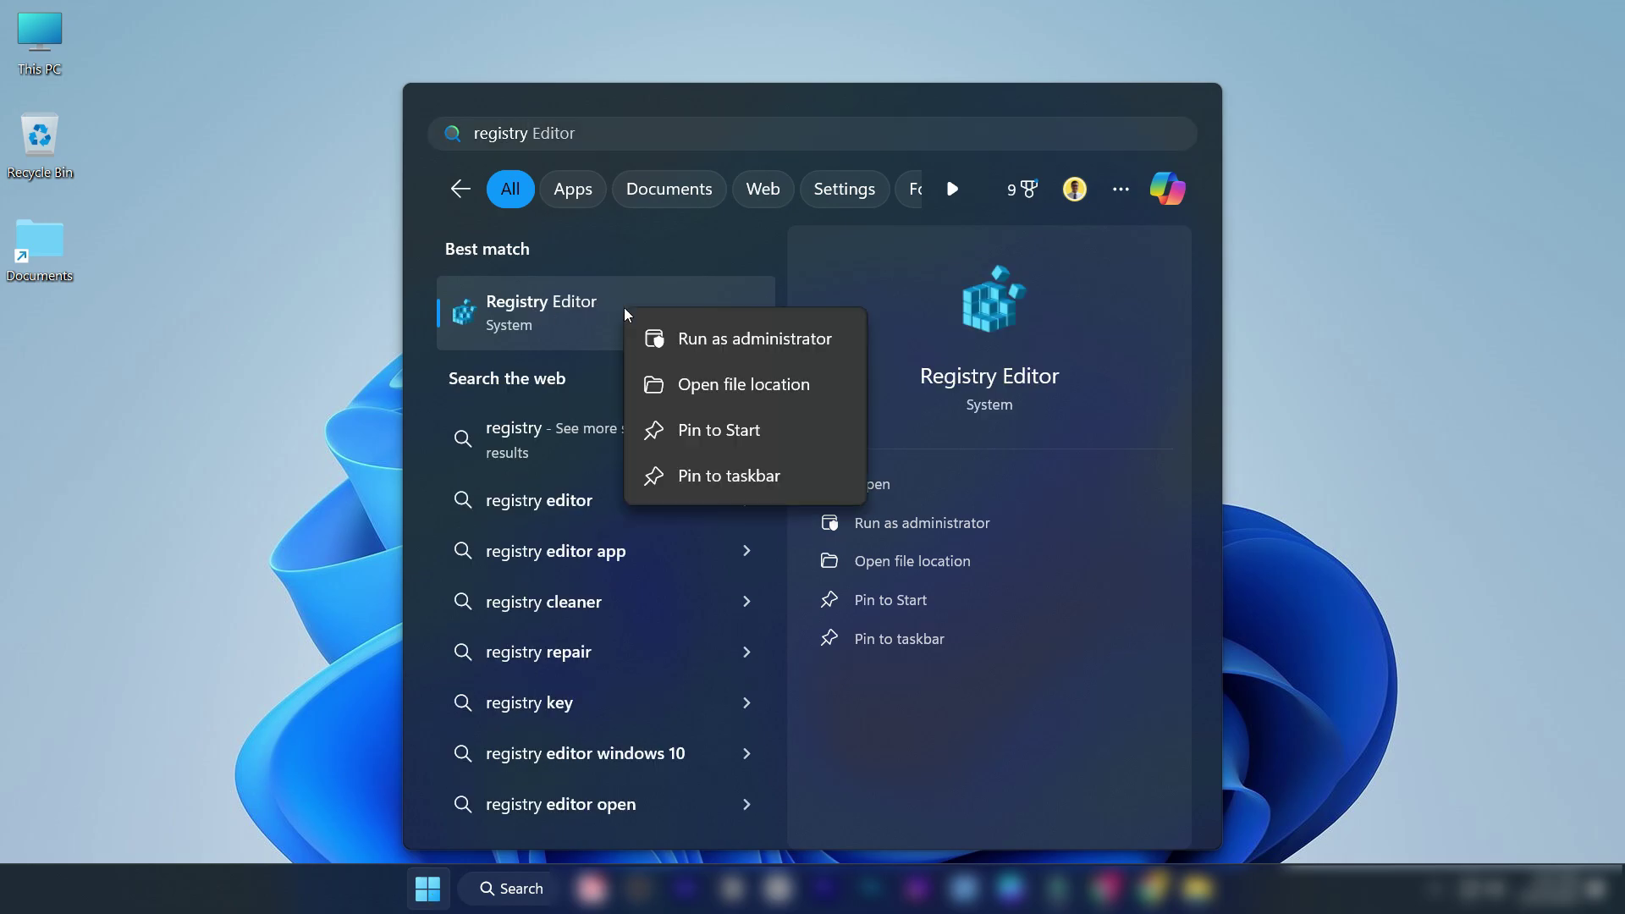
pyautogui.click(655, 338)
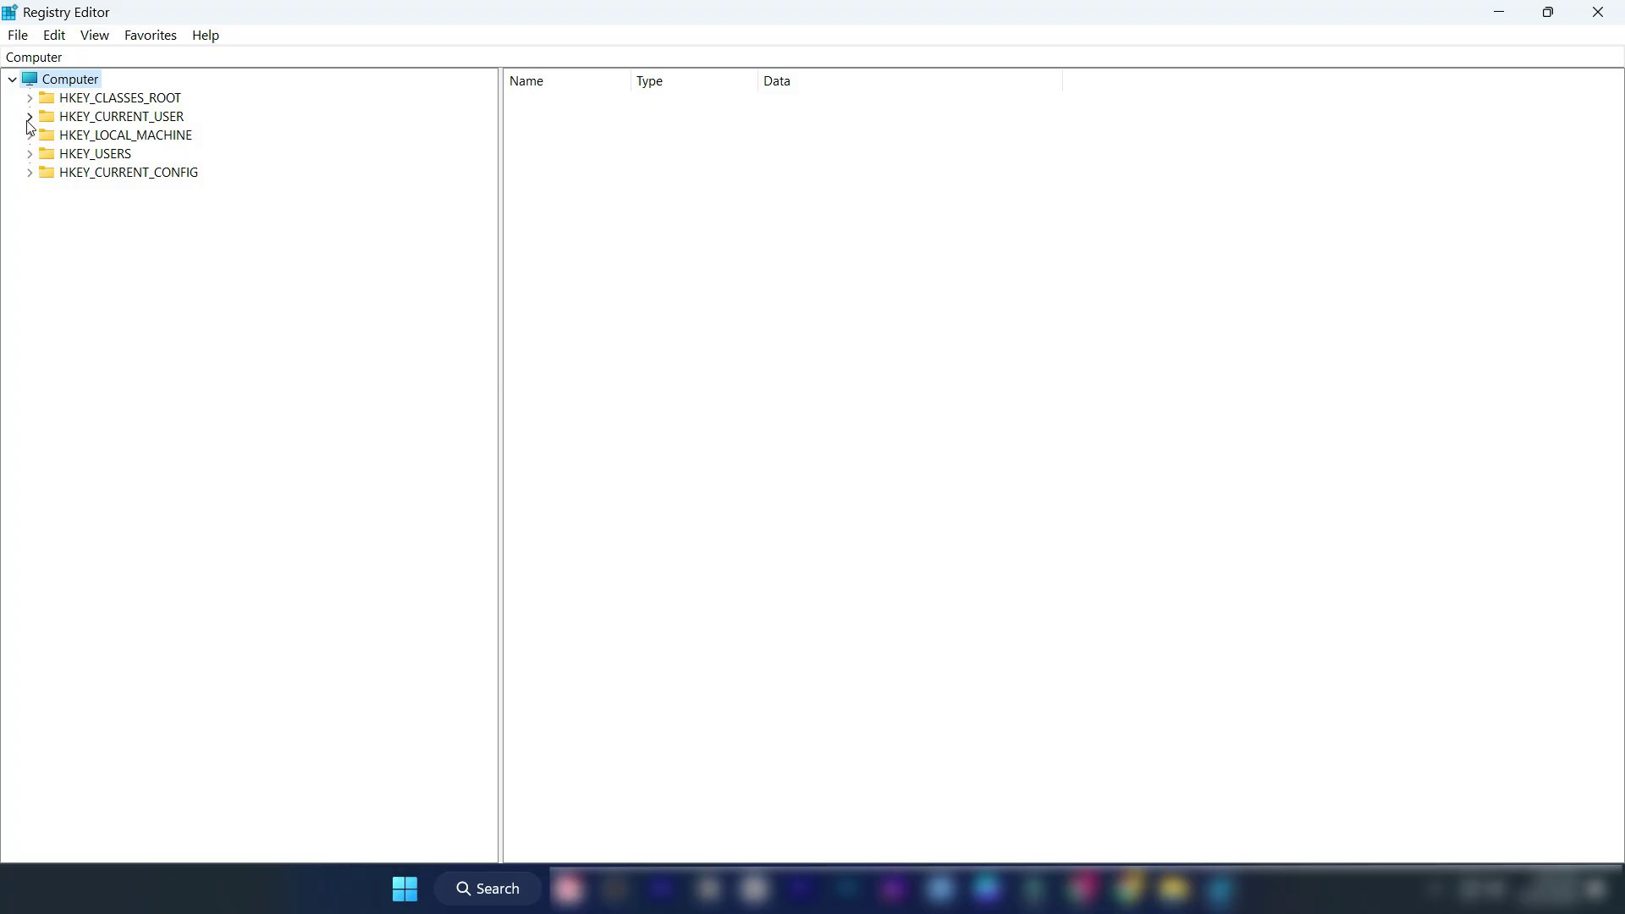
# Step: Navigate to HKEY_CURRENT_USER\Control Panel\Desktop and bring up PaintDesktopVersion's editing options
pyautogui.click(30, 118)
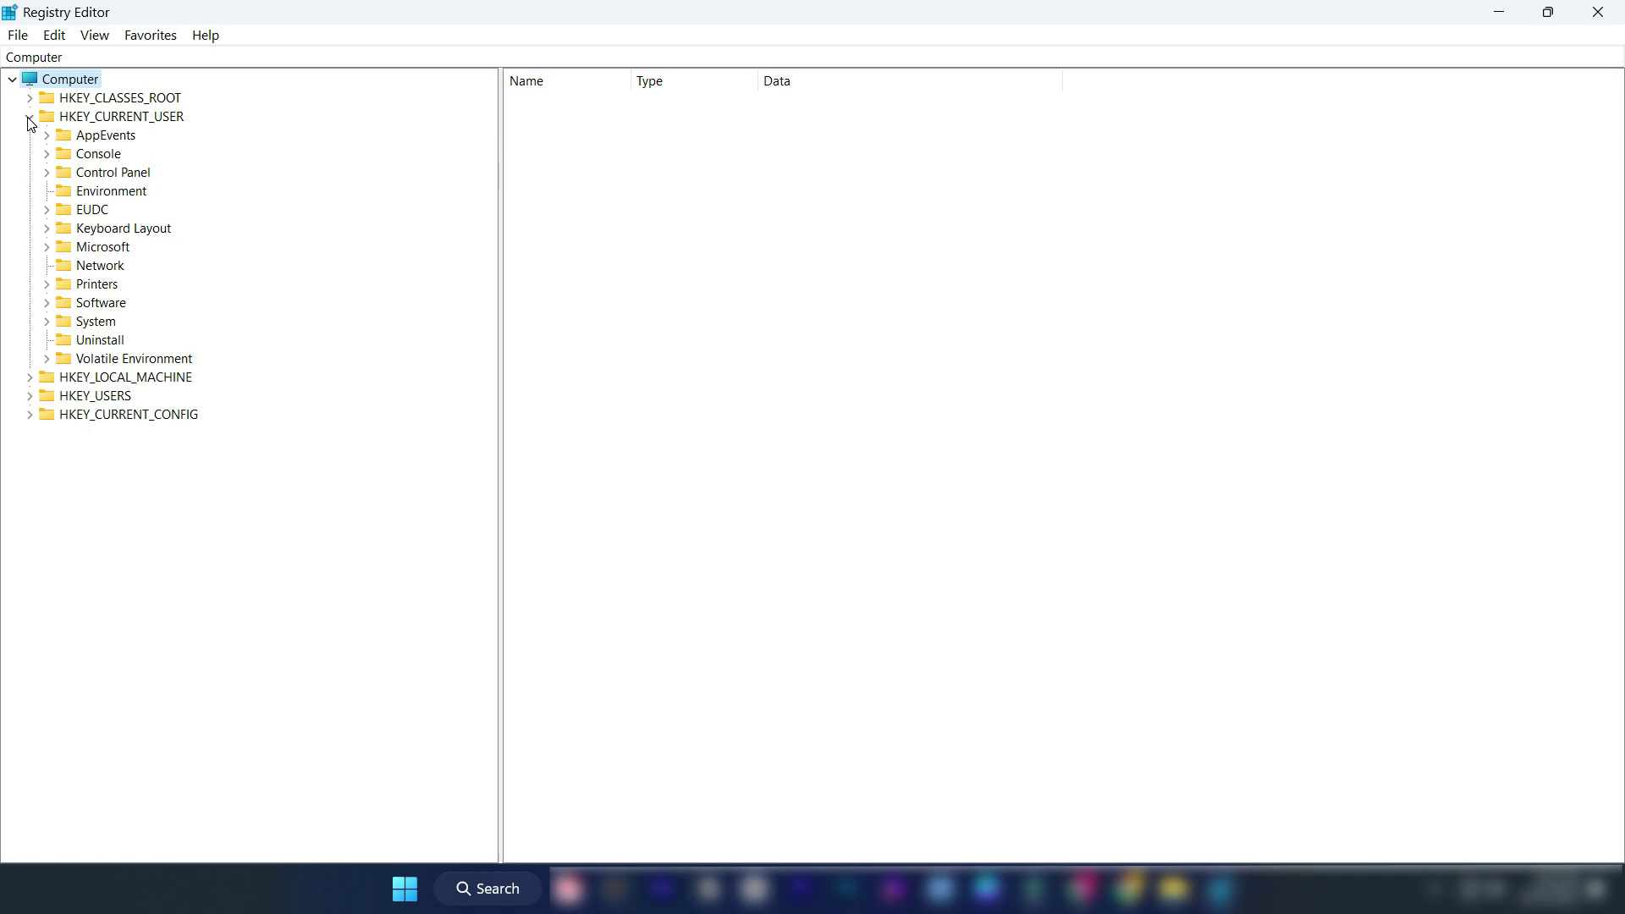
pyautogui.click(47, 174)
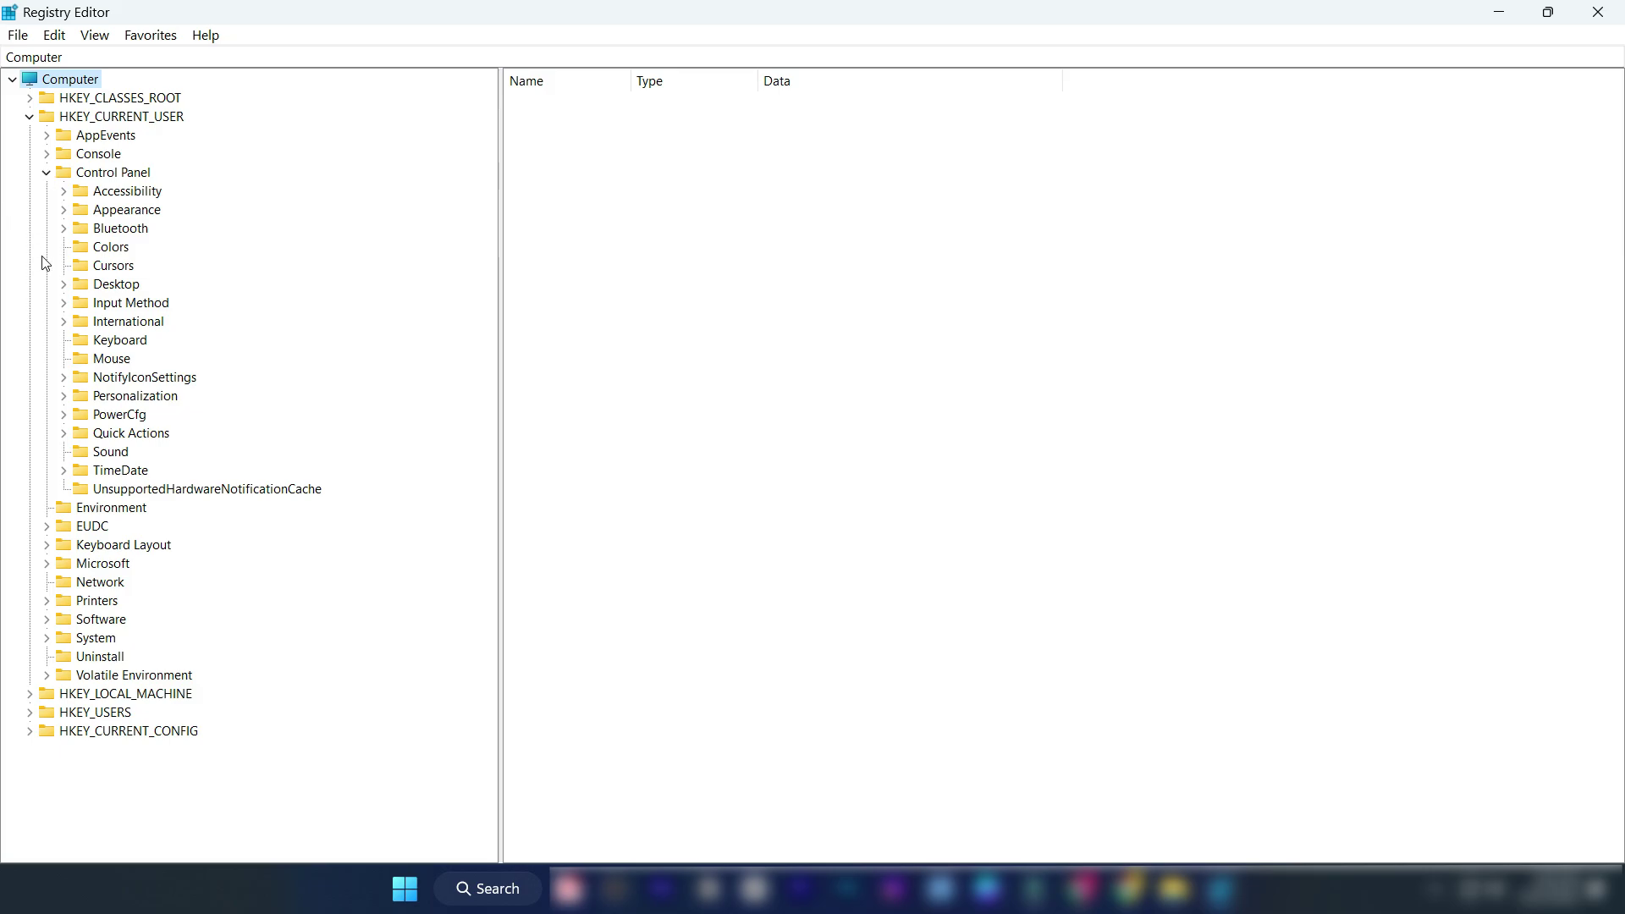
pyautogui.click(64, 285)
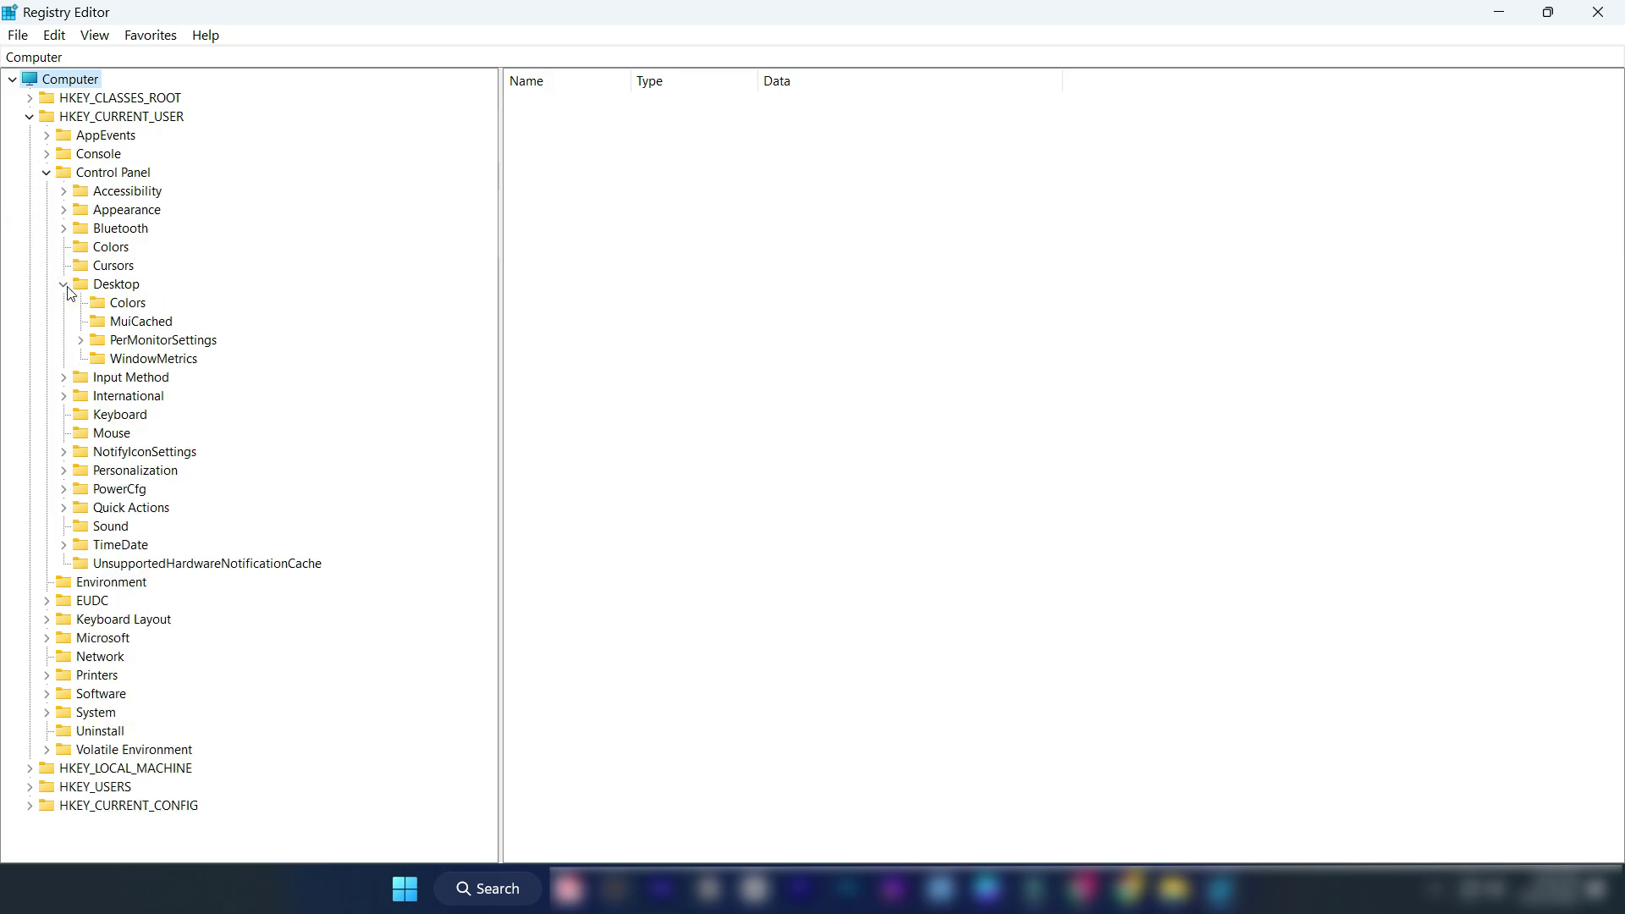
pyautogui.click(116, 288)
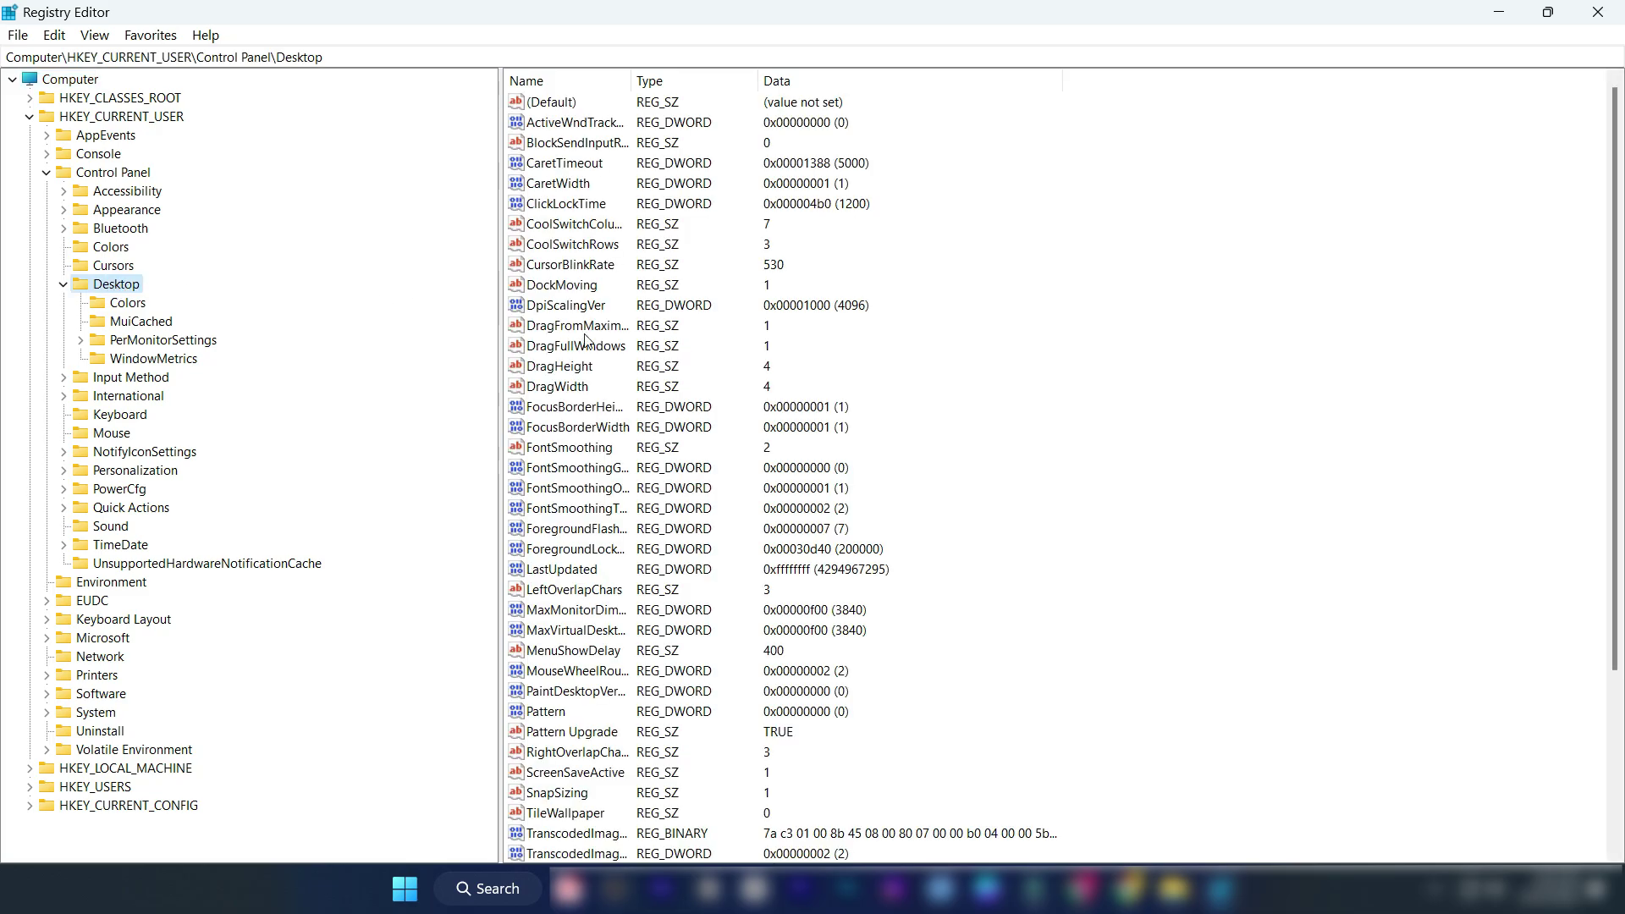
pyautogui.click(582, 695)
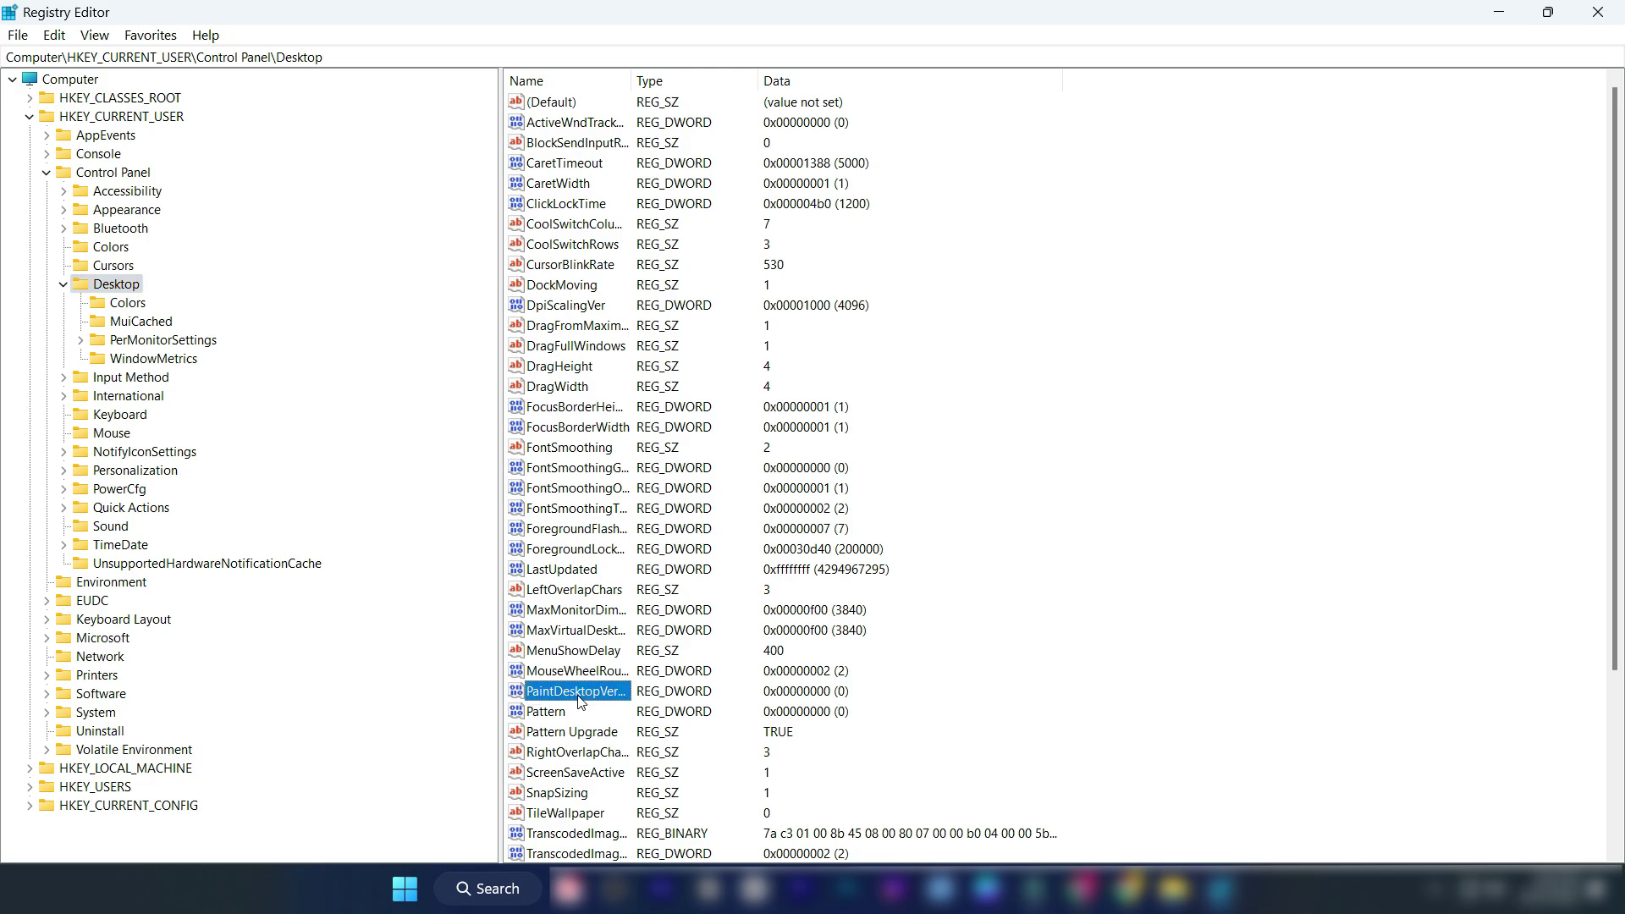
pyautogui.rightClick(582, 696)
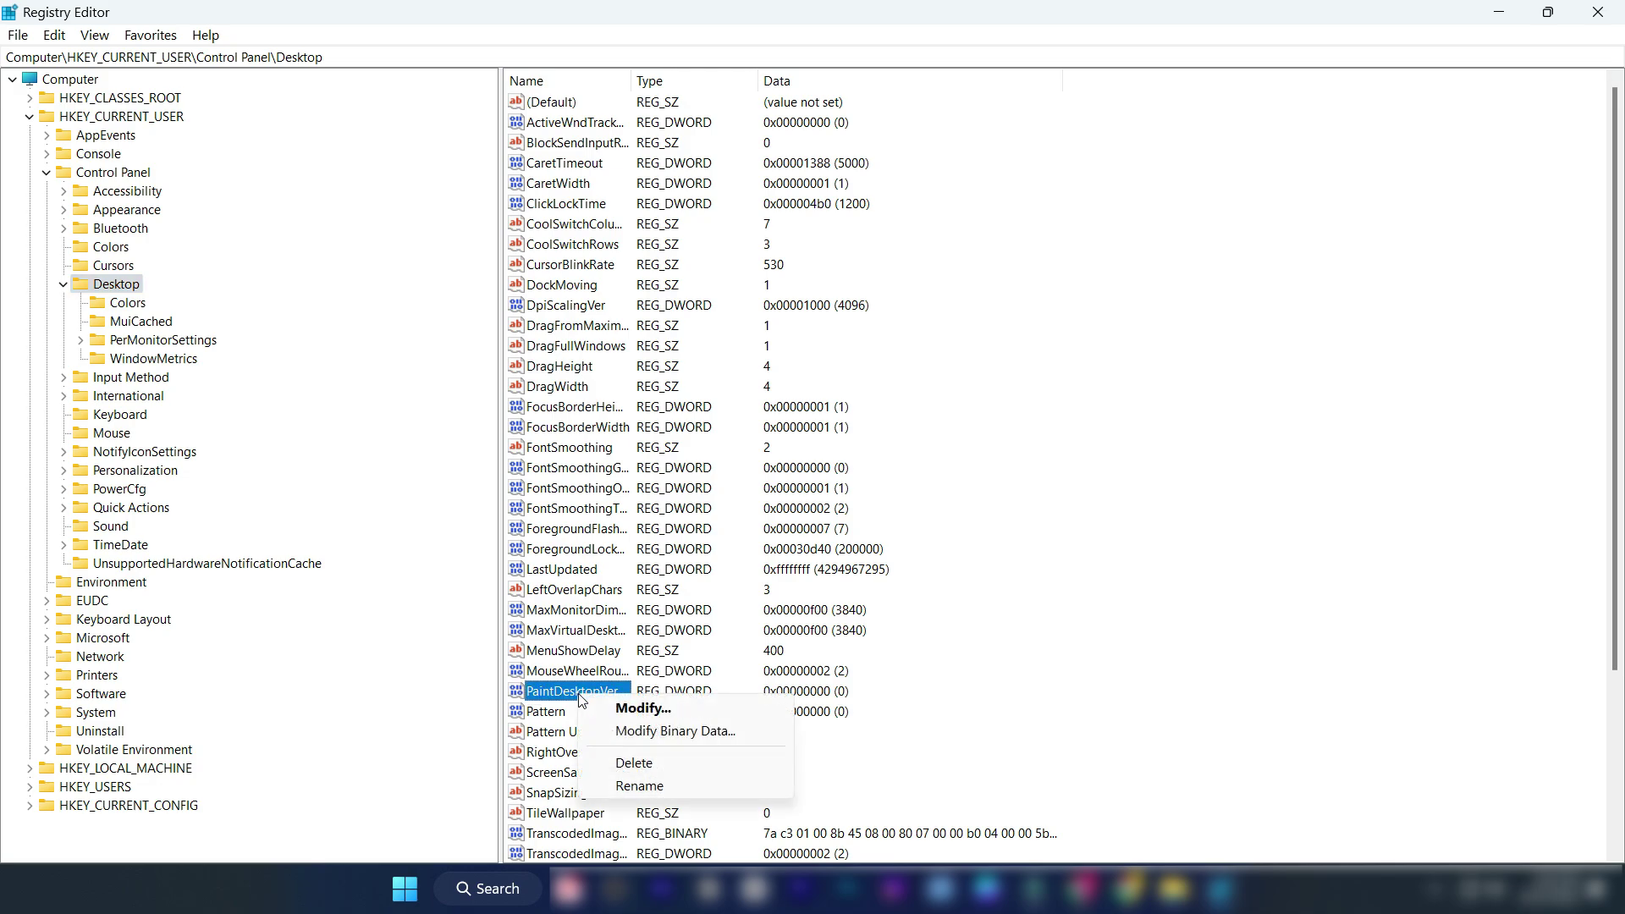
# Step: Save PaintDesktopVersion with value 0, collapse the HKEY_CURRENT_USER tree, and close Registry Editor
pyautogui.click(633, 708)
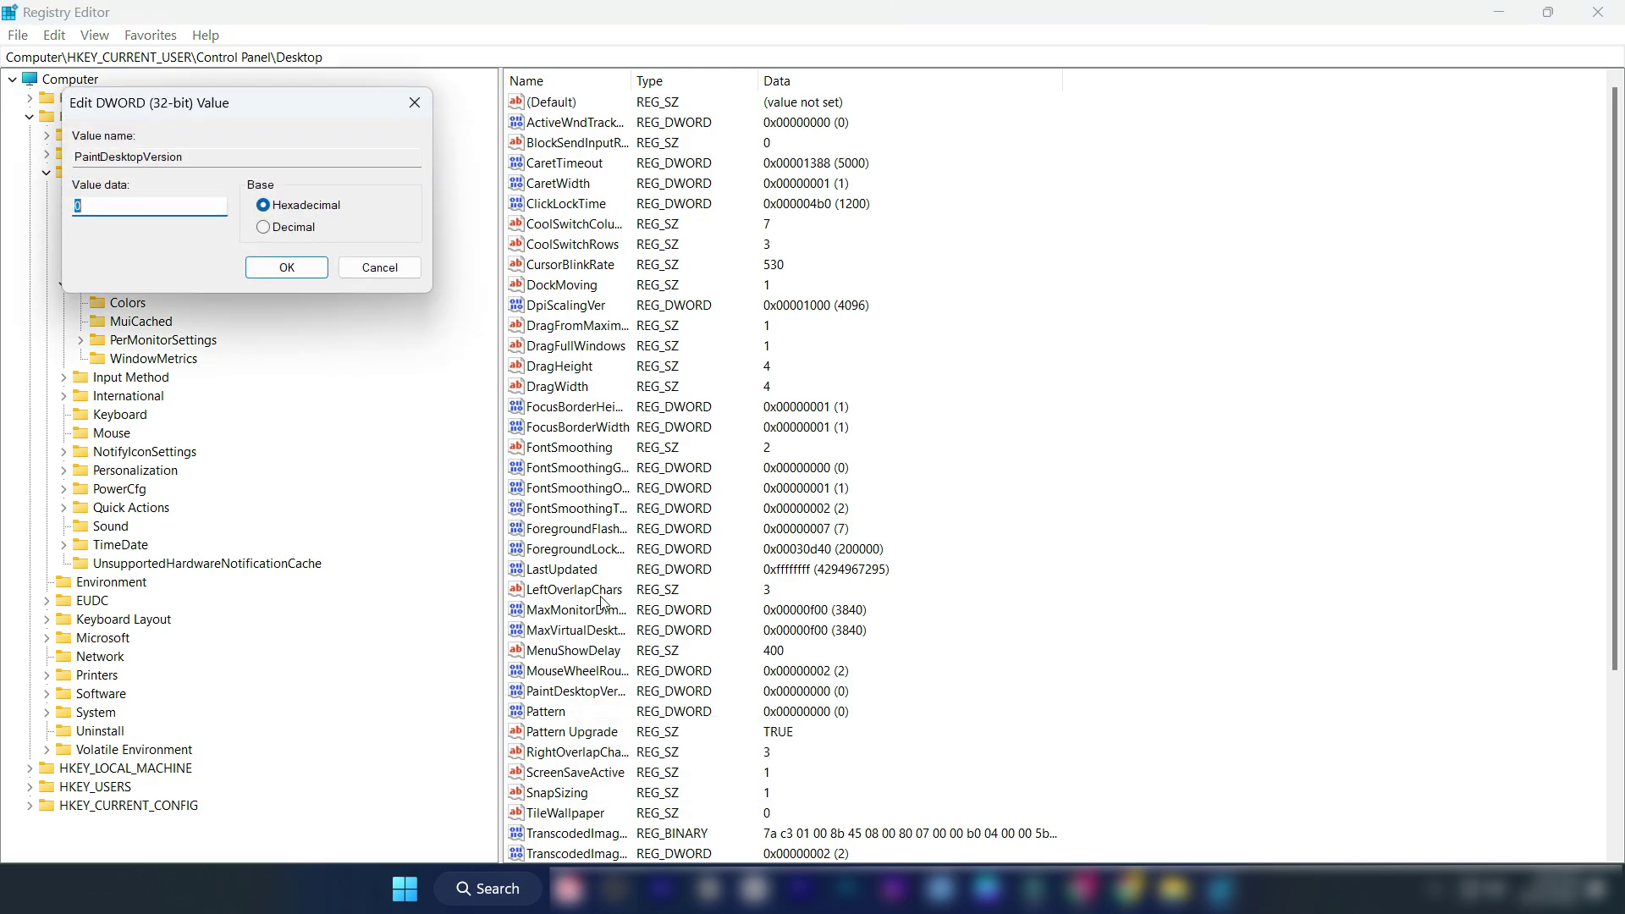
pyautogui.click(288, 267)
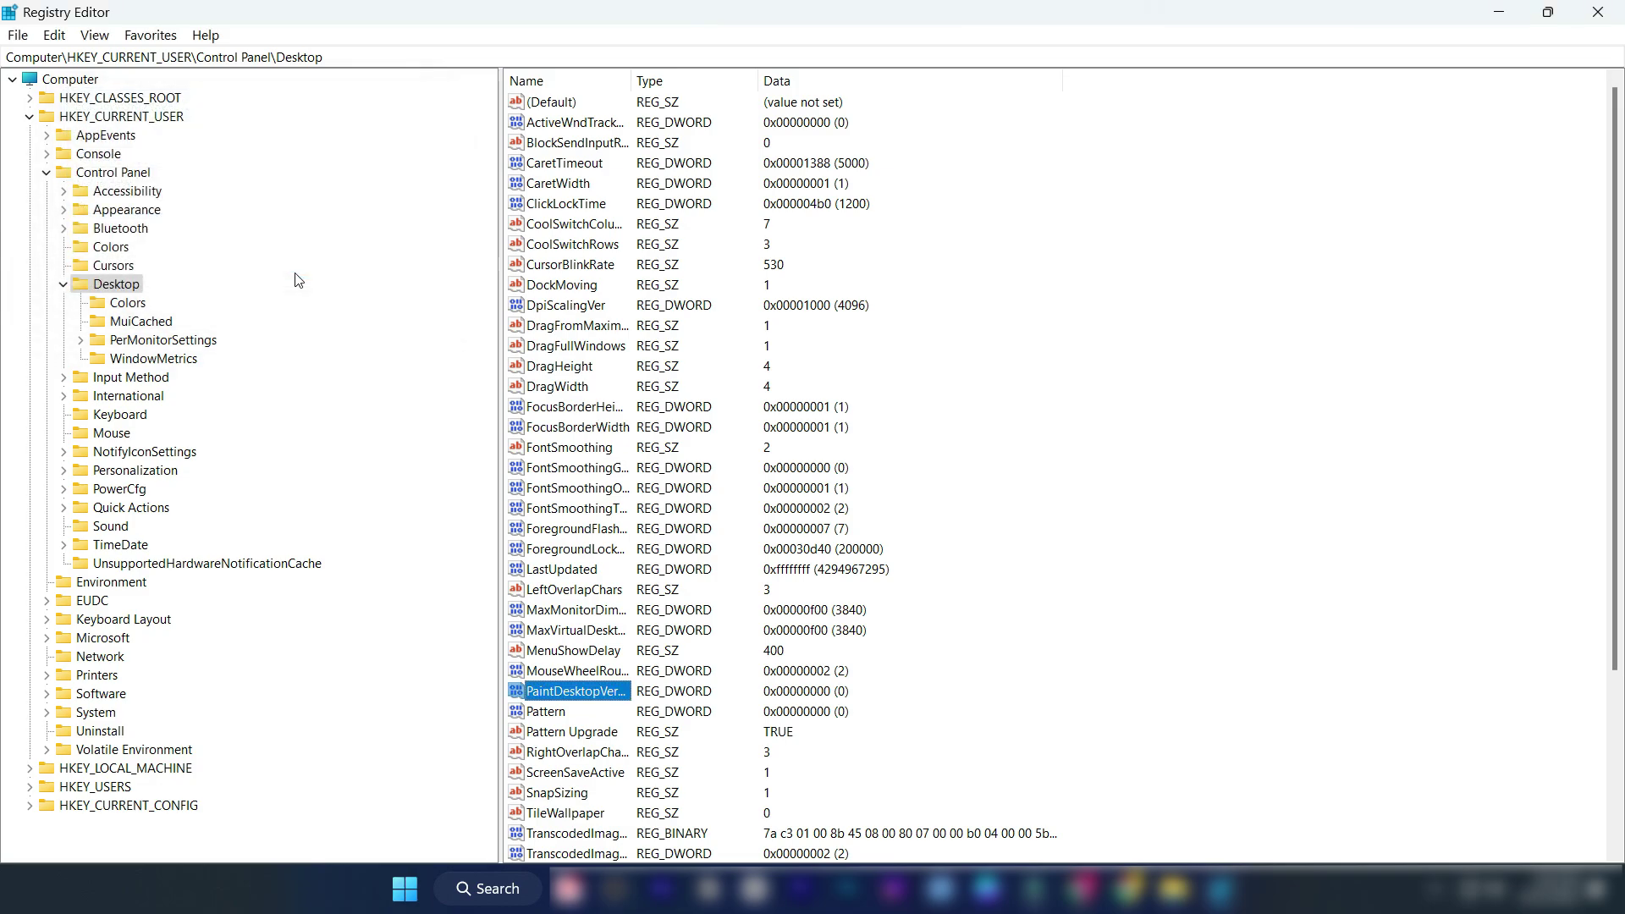
pyautogui.click(64, 285)
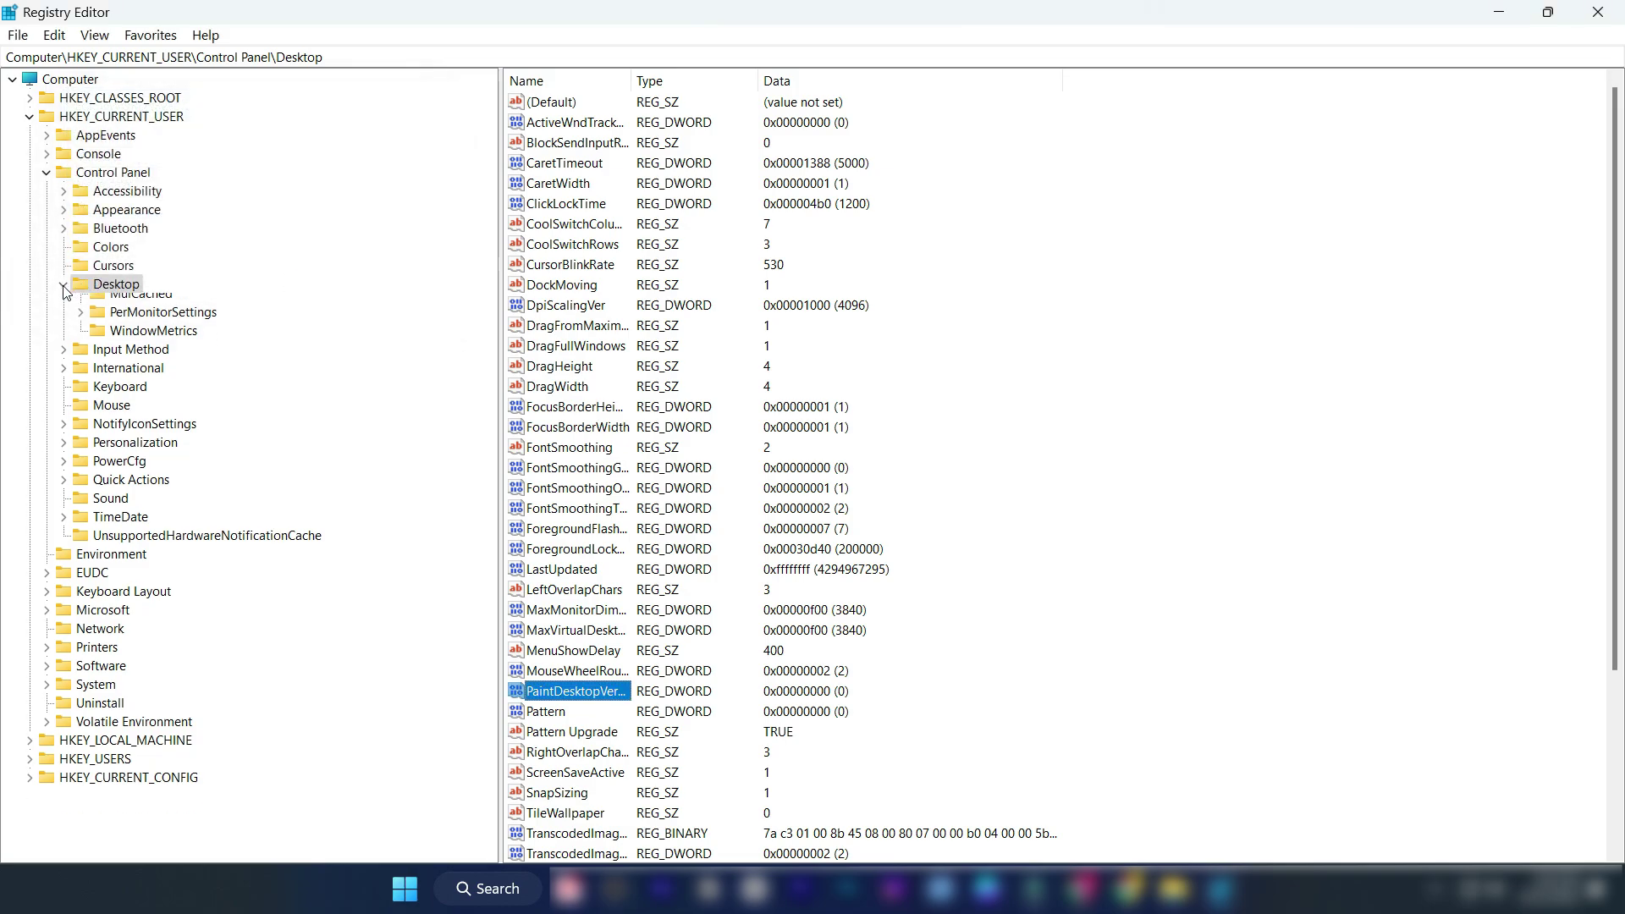
pyautogui.click(46, 174)
pyautogui.click(31, 117)
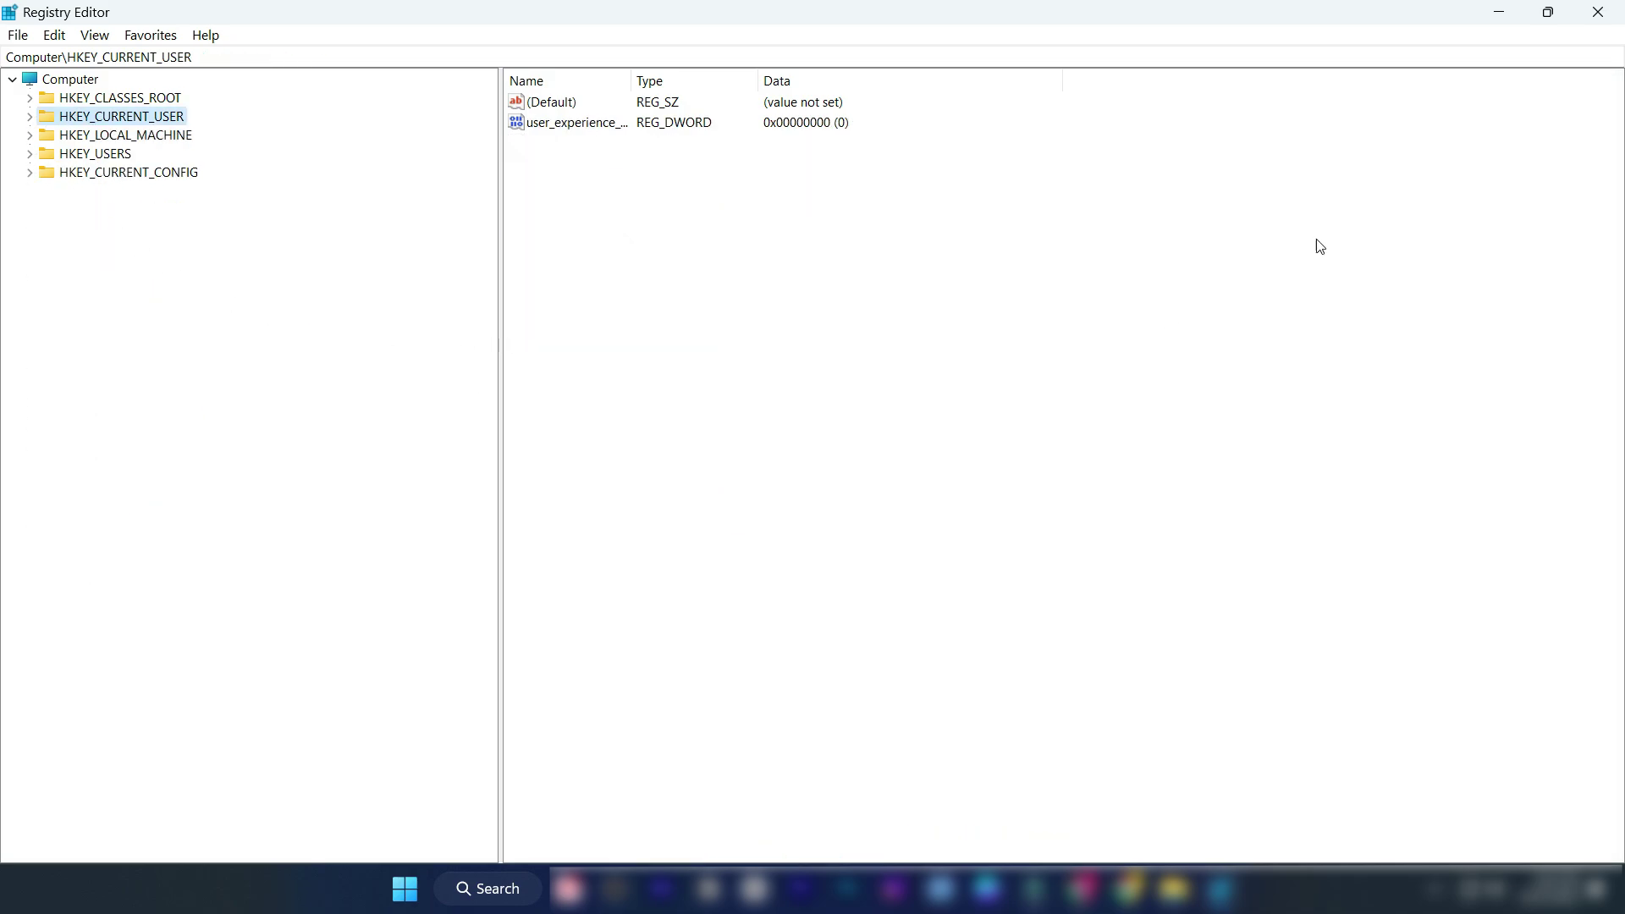
pyautogui.click(1597, 12)
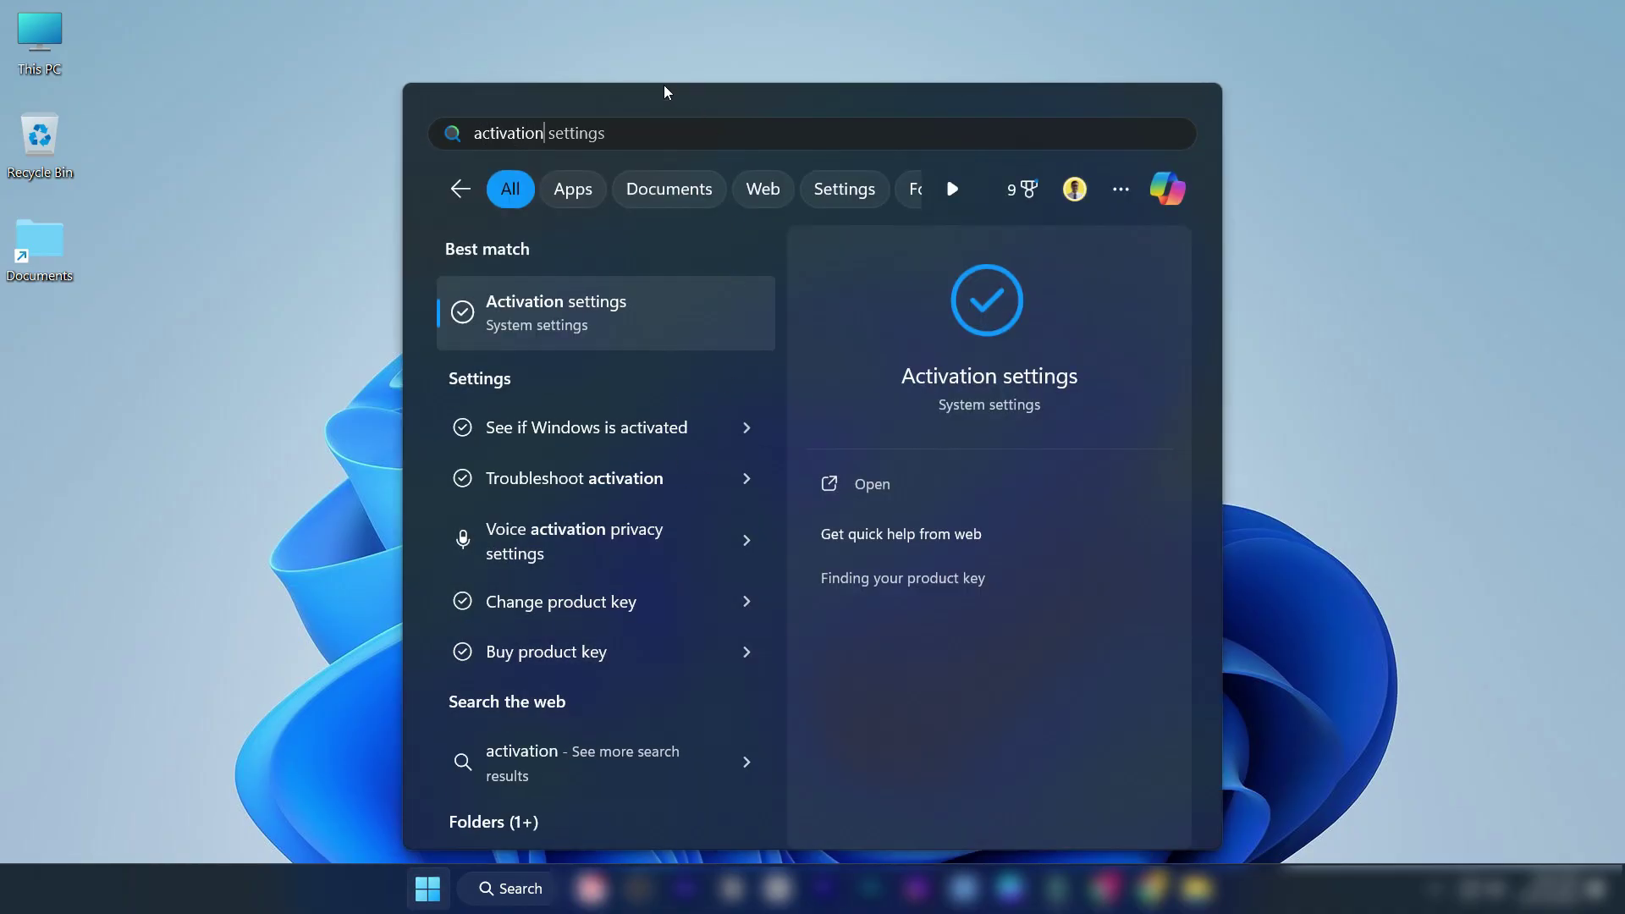
# Step: Open the Settings Activation page to check Windows activation status
pyautogui.press('Escape')
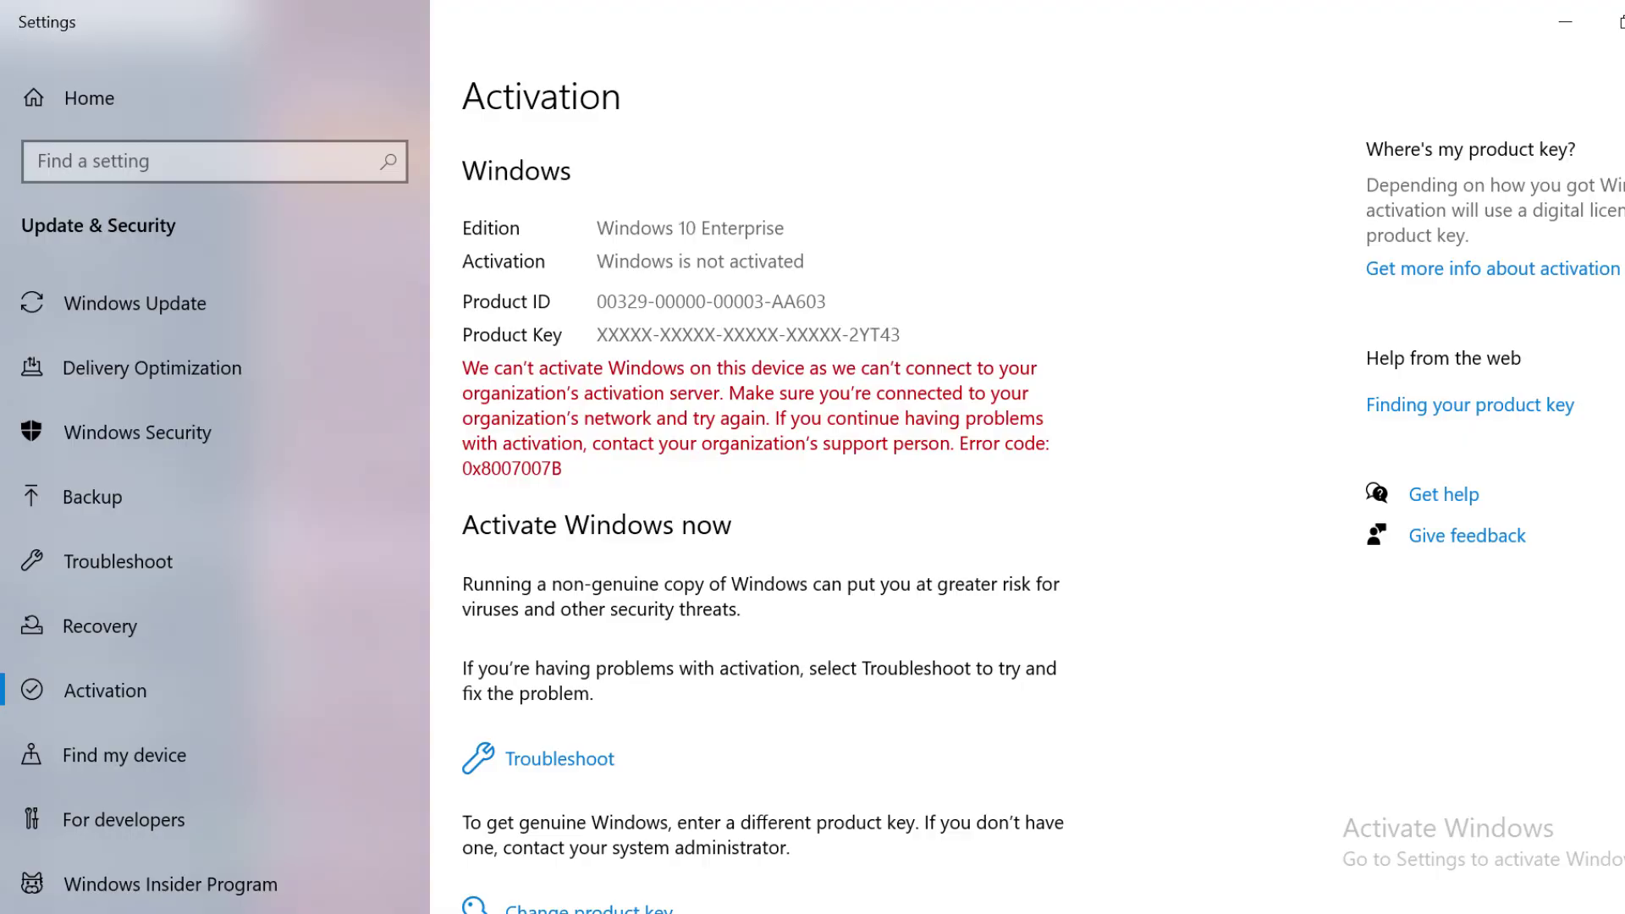